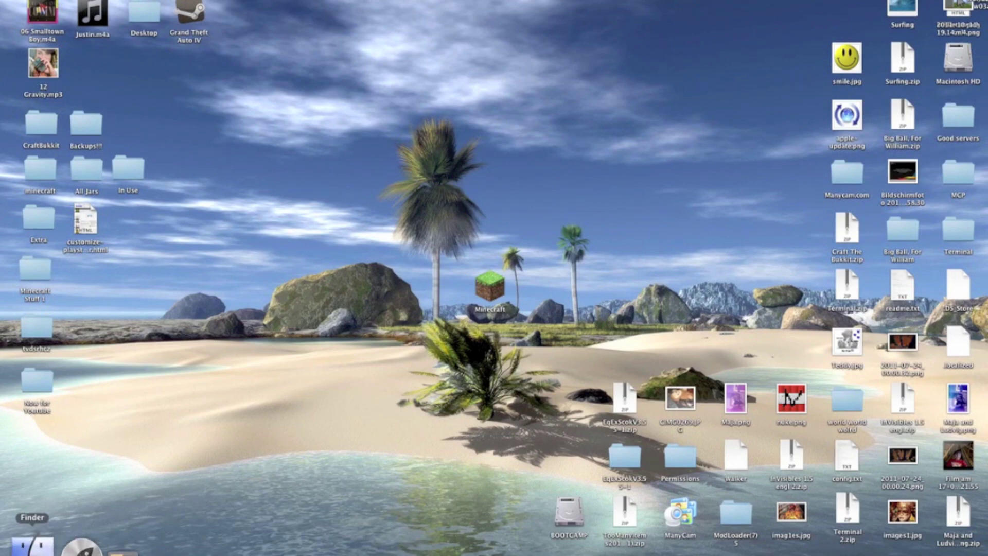
# Navigate from the Carlo home folder to Library > Application Support > minecraft > bin.
pyautogui.click(31, 546)
pyautogui.moveTo(275, 256); pyautogui.dragTo(218, 37)
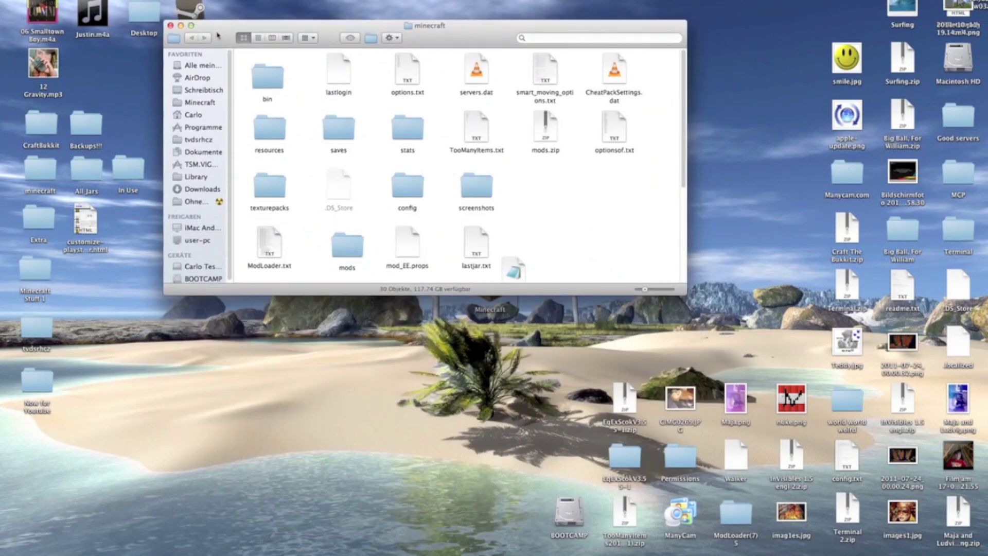
pyautogui.click(207, 120)
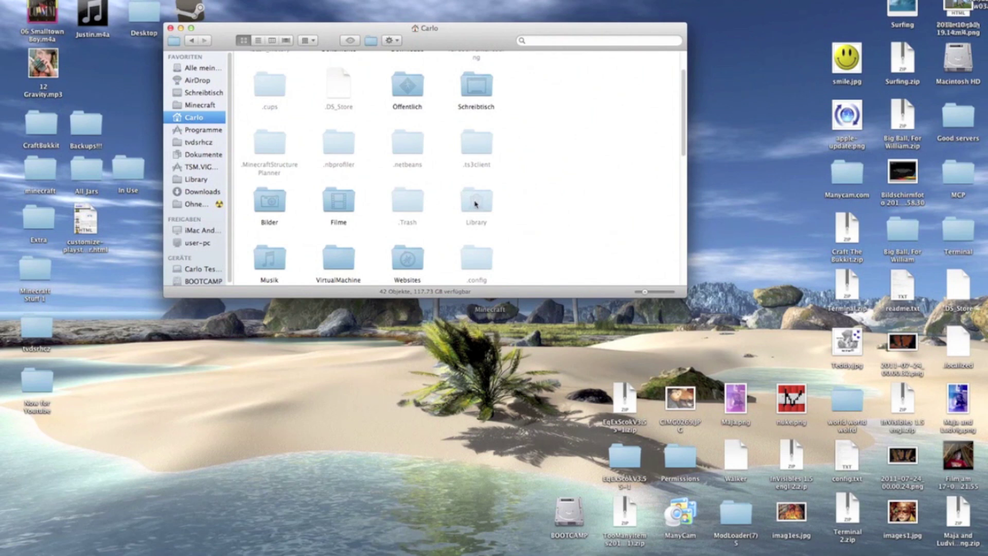
pyautogui.doubleClick(476, 203)
pyautogui.click(344, 74)
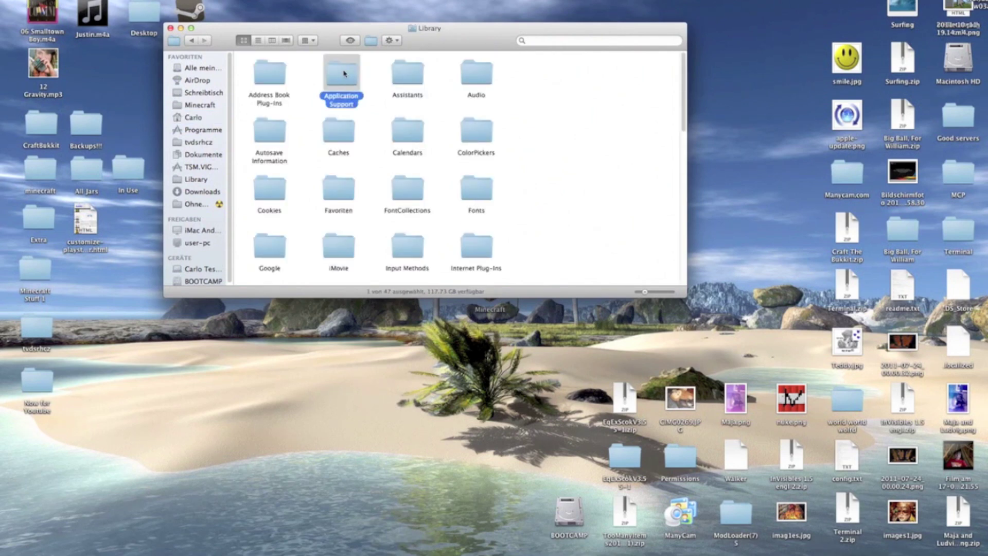
pyautogui.doubleClick(344, 73)
pyautogui.doubleClick(340, 191)
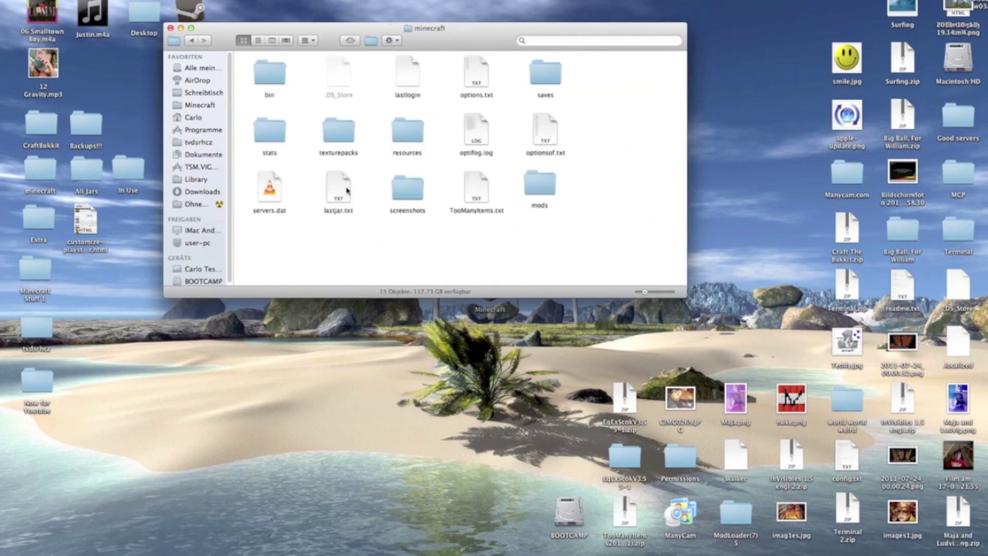
pyautogui.doubleClick(277, 77)
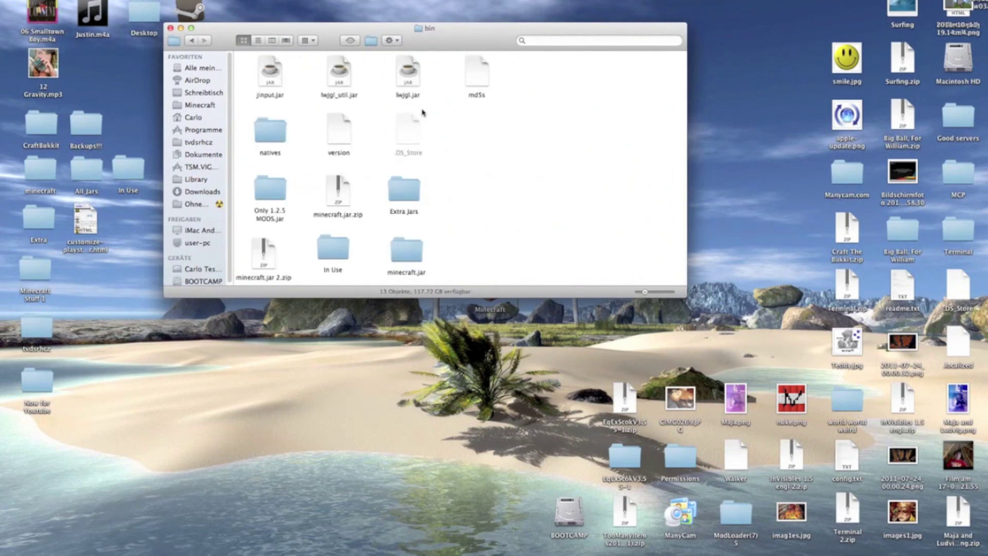
# Move minecraft.jar, Only 1.2.5 MODS.jar and Extra Jars from bin into Now for Youtube.
pyautogui.moveTo(409, 260); pyautogui.dragTo(468, 131)
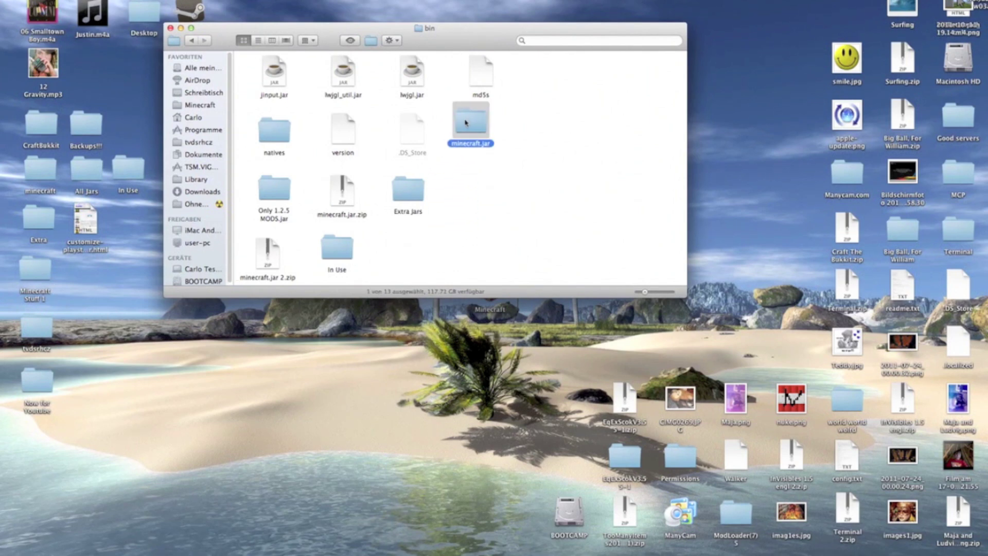
pyautogui.moveTo(474, 119); pyautogui.dragTo(41, 379)
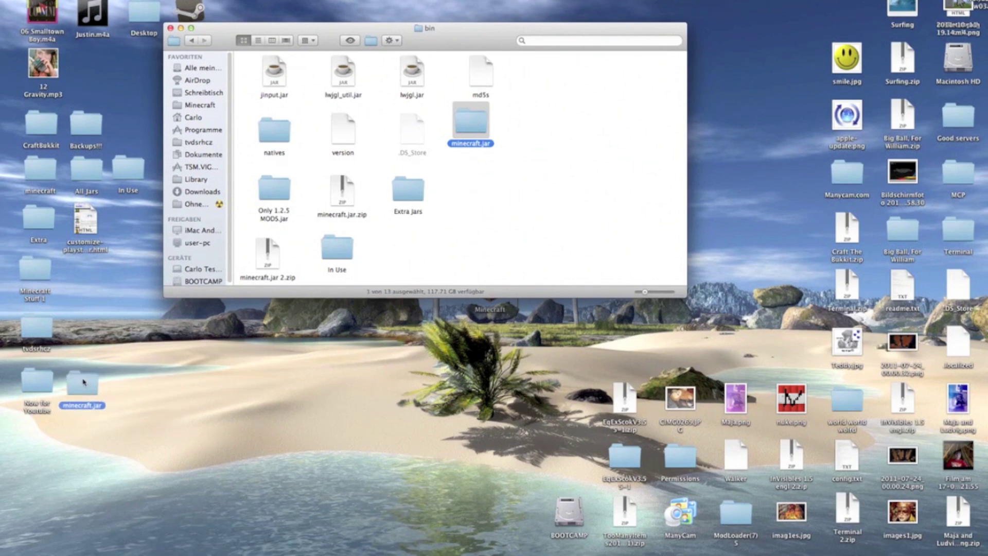
pyautogui.doubleClick(41, 379)
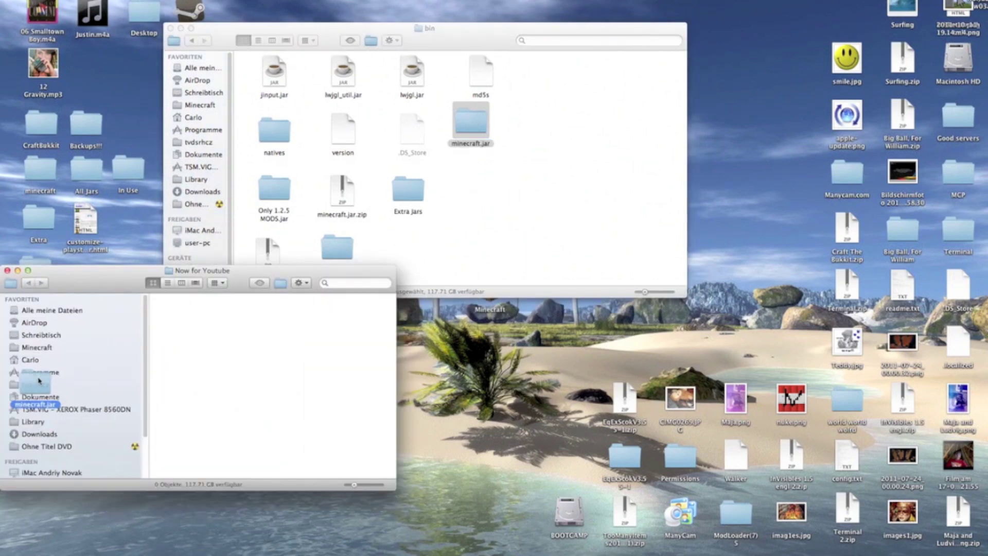
pyautogui.moveTo(75, 287); pyautogui.dragTo(179, 283)
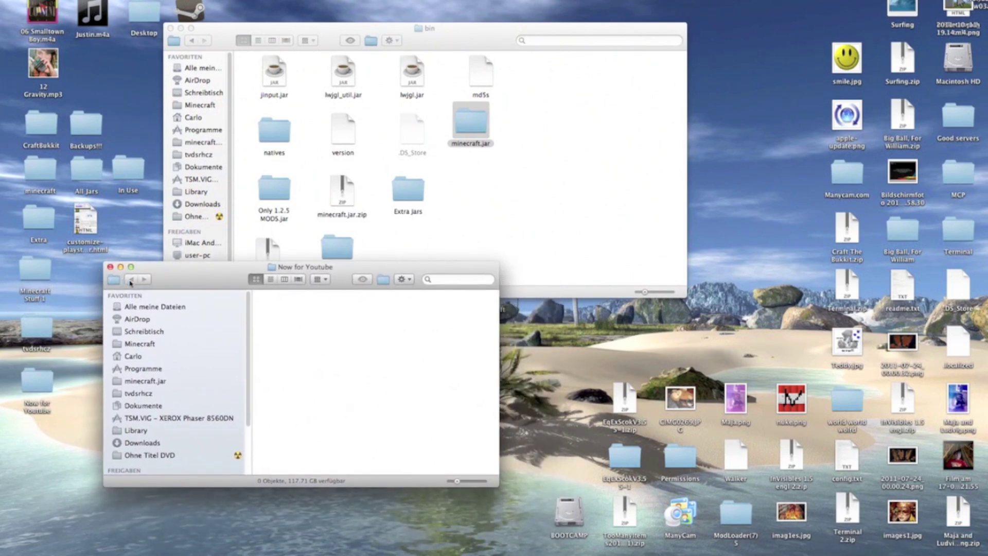
pyautogui.moveTo(470, 124); pyautogui.dragTo(290, 317)
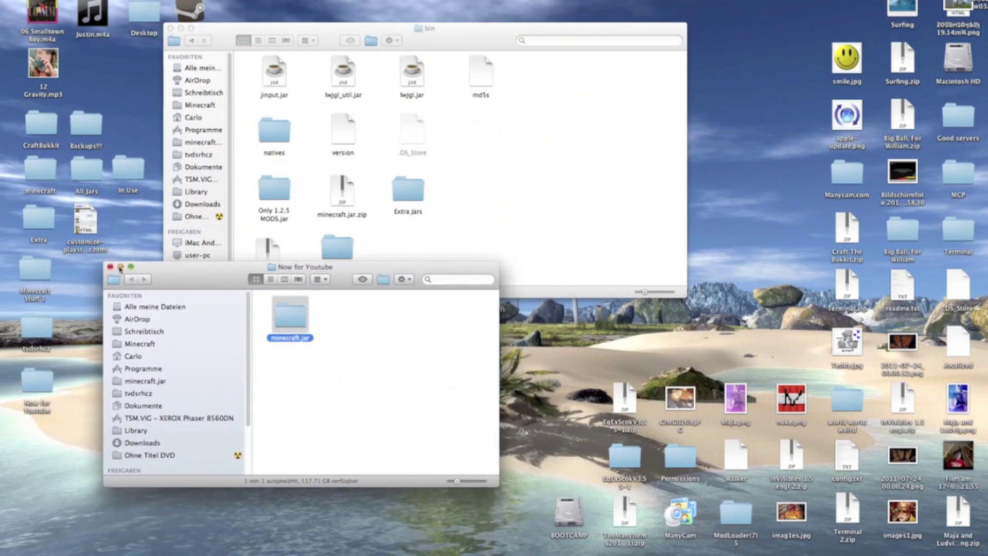
pyautogui.moveTo(193, 267); pyautogui.dragTo(116, 321)
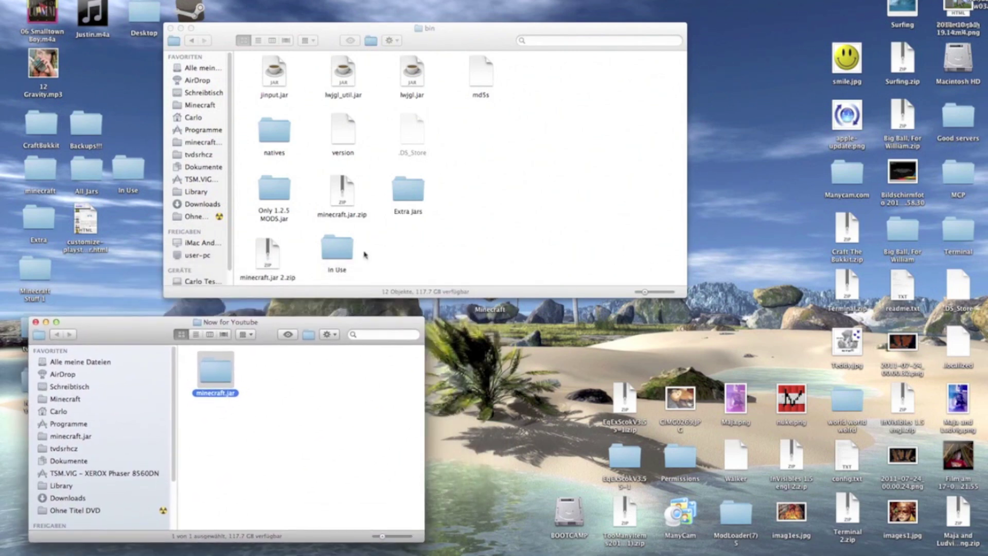
pyautogui.click(270, 254)
pyautogui.moveTo(275, 193); pyautogui.dragTo(230, 430)
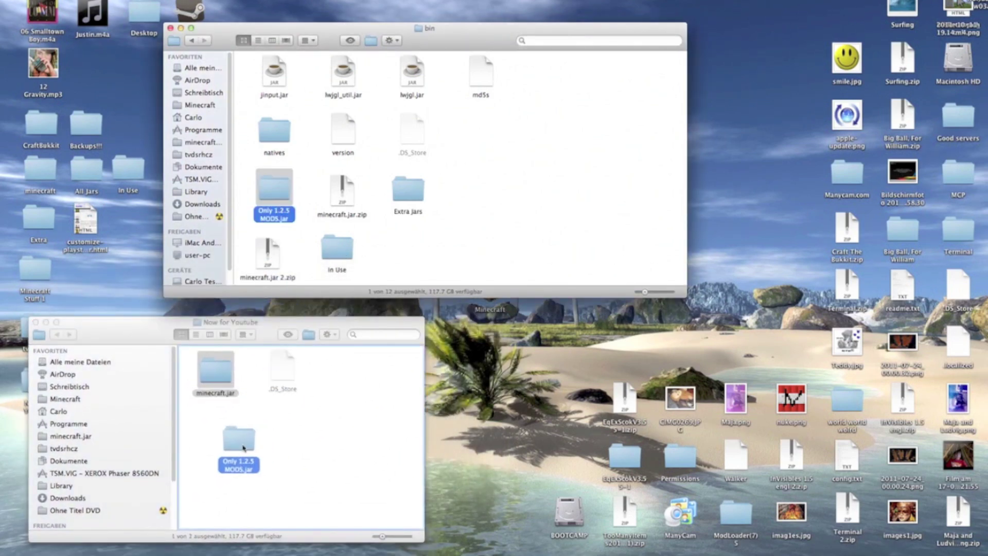
pyautogui.moveTo(407, 190); pyautogui.dragTo(266, 424)
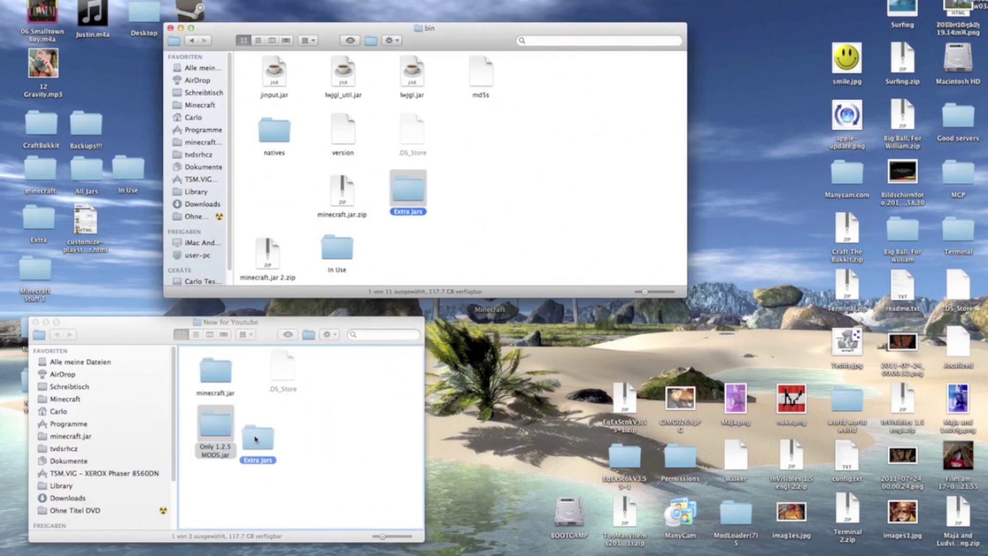
# Close Now for Youtube and copy the minecraft folder in Application Support.
pyautogui.click(192, 41)
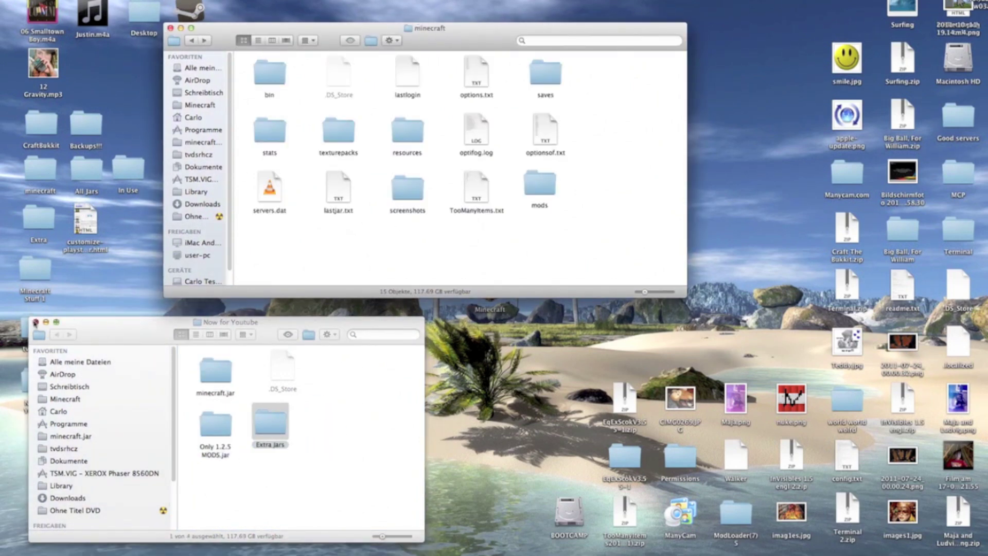
pyautogui.click(35, 323)
pyautogui.click(192, 40)
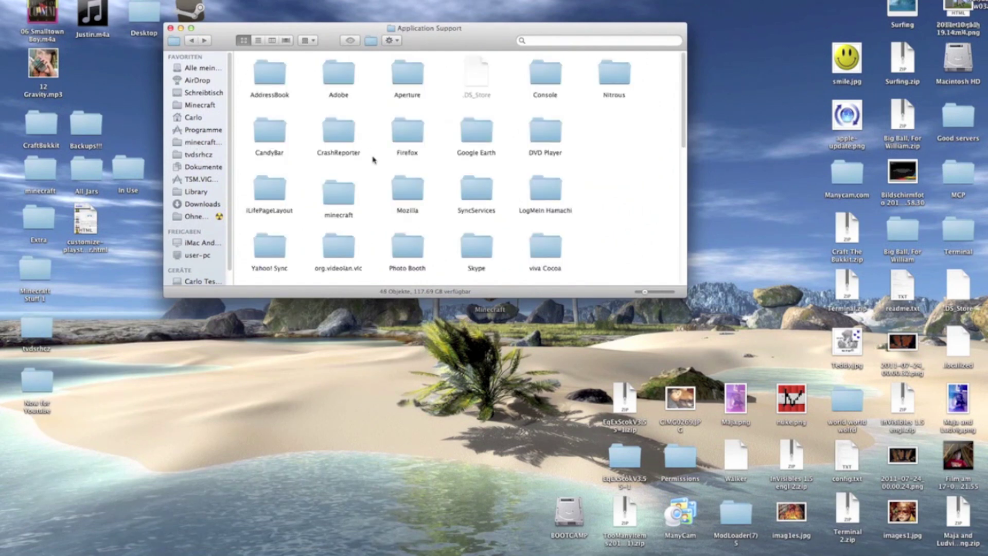
pyautogui.click(341, 192)
pyautogui.rightClick(341, 193)
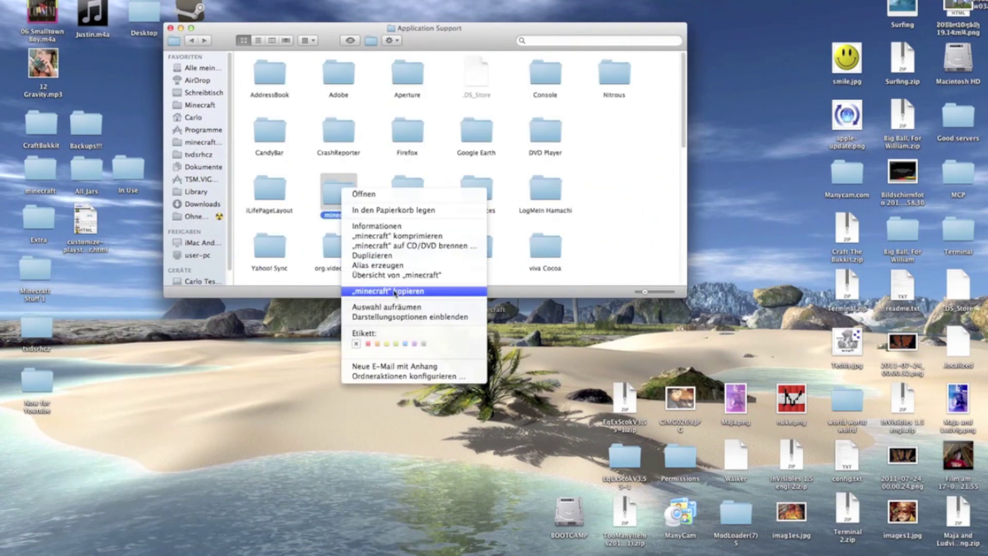
pyautogui.click(394, 292)
# Create a desktop folder named Backup Minecraft, then reopen the minecraft folder.
pyautogui.rightClick(256, 365)
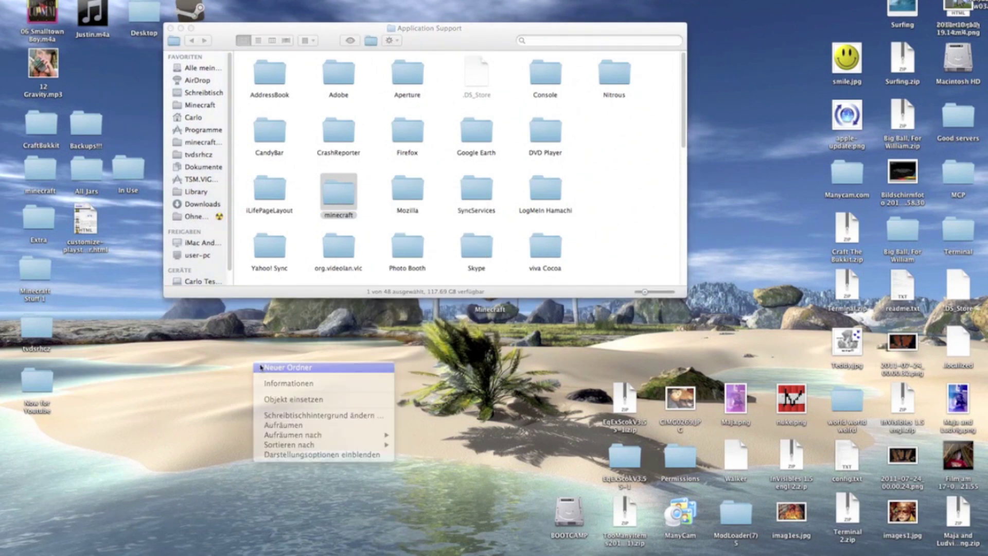
pyautogui.click(261, 367)
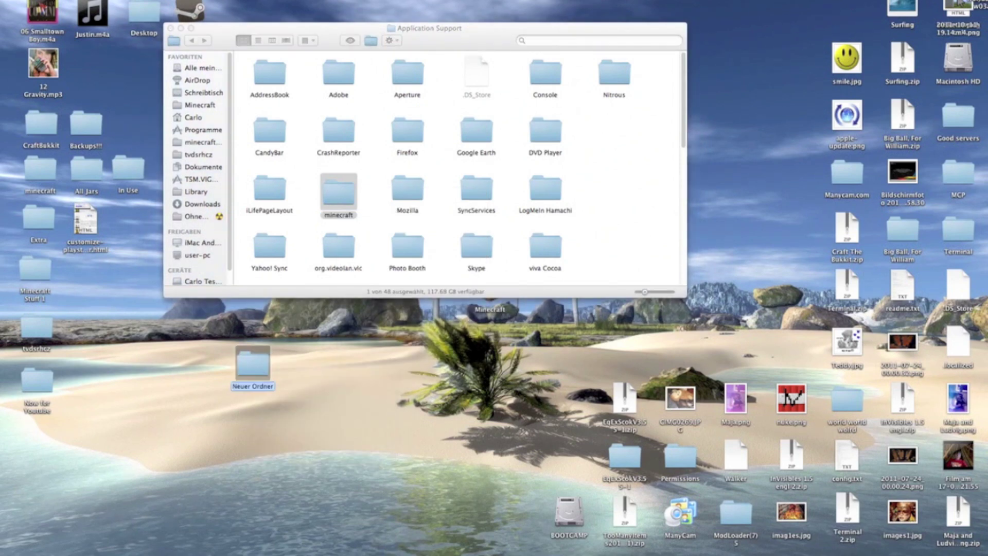
pyautogui.write('Bac')
pyautogui.write('kup Minecraft')
pyautogui.press('Return')
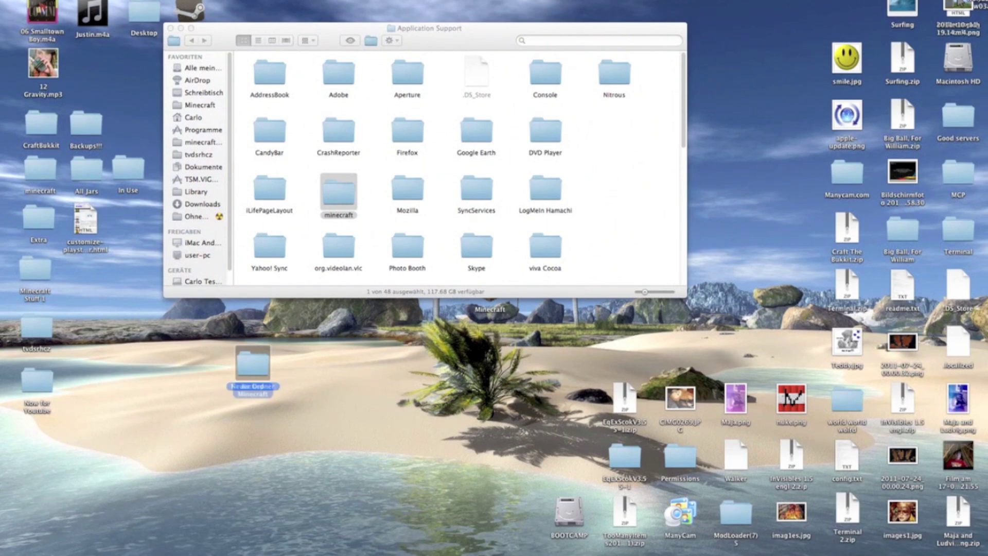
pyautogui.write('Backup')
pyautogui.click(339, 188)
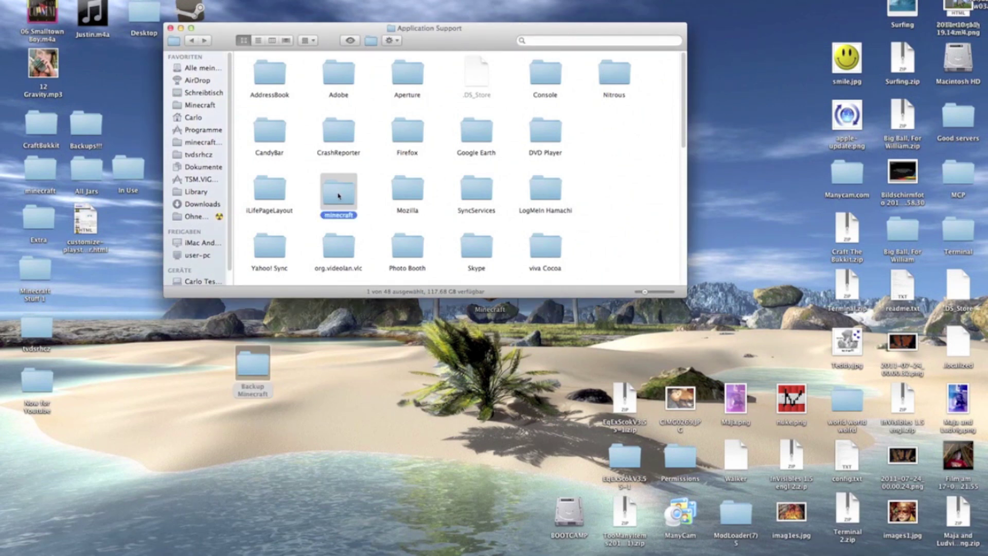
pyautogui.doubleClick(338, 197)
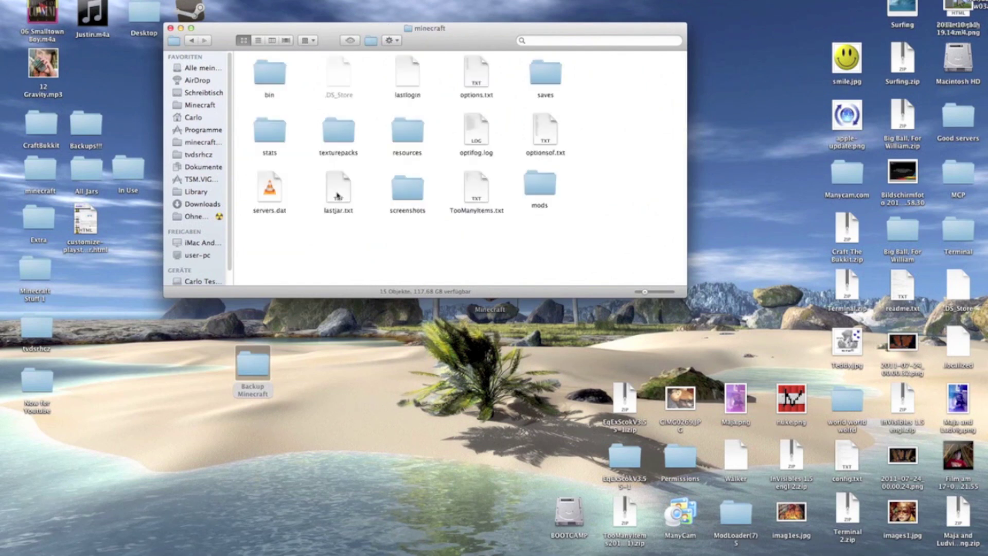
# Move all minecraft folder items onto Backup Minecraft and return to Application Support.
pyautogui.moveTo(244, 59); pyautogui.dragTo(623, 279)
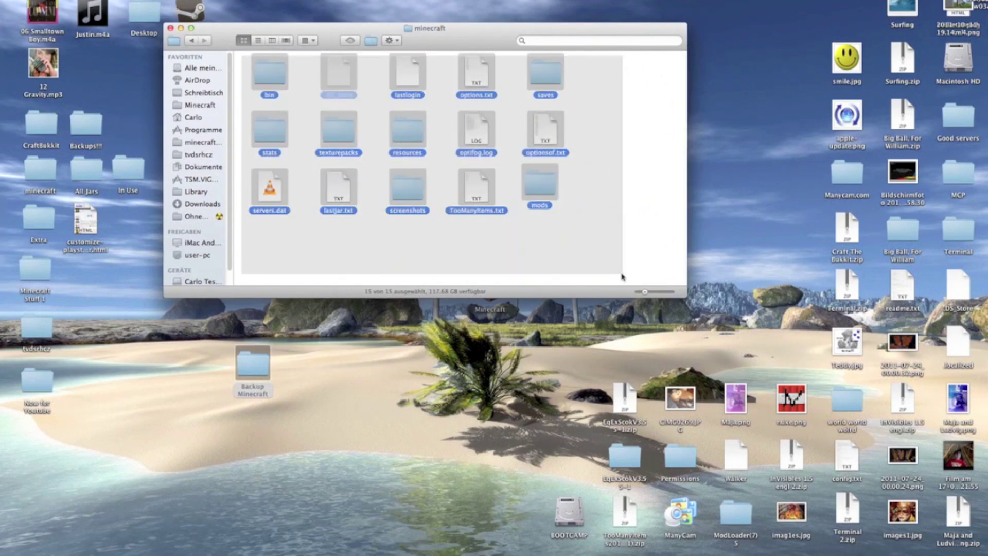
pyautogui.moveTo(541, 186); pyautogui.dragTo(254, 363)
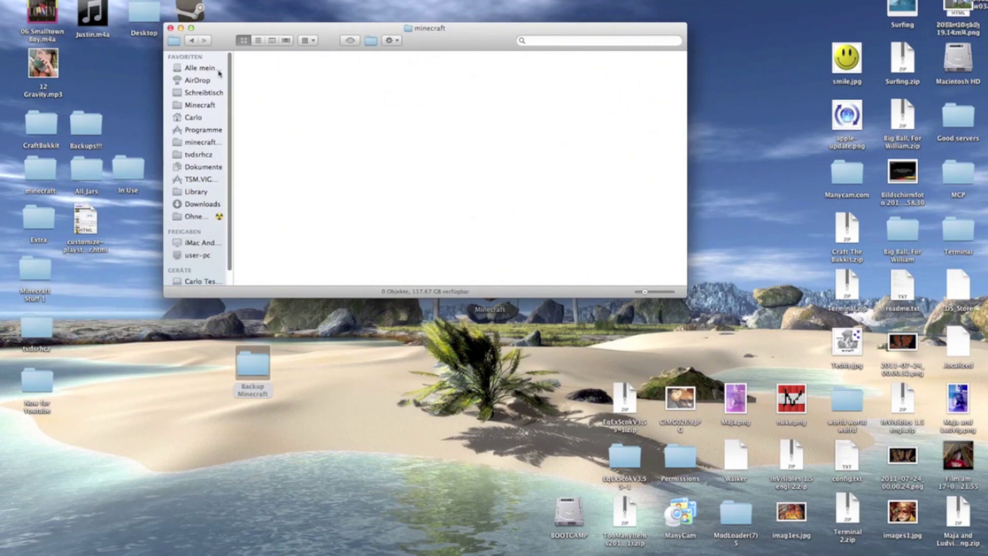
pyautogui.click(192, 40)
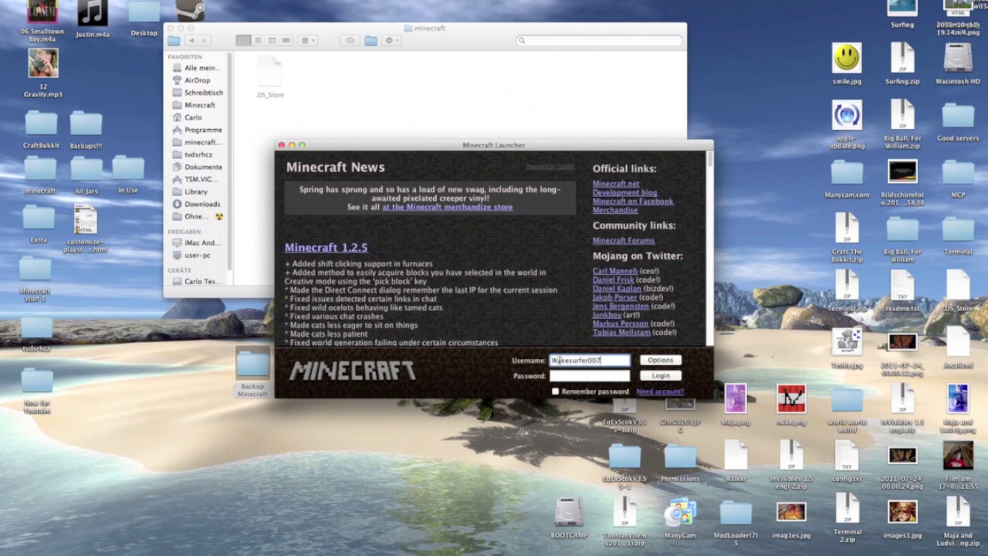
# Remember the password, force an update, log in, and quit Minecraft at the title screen.
pyautogui.click(559, 375)
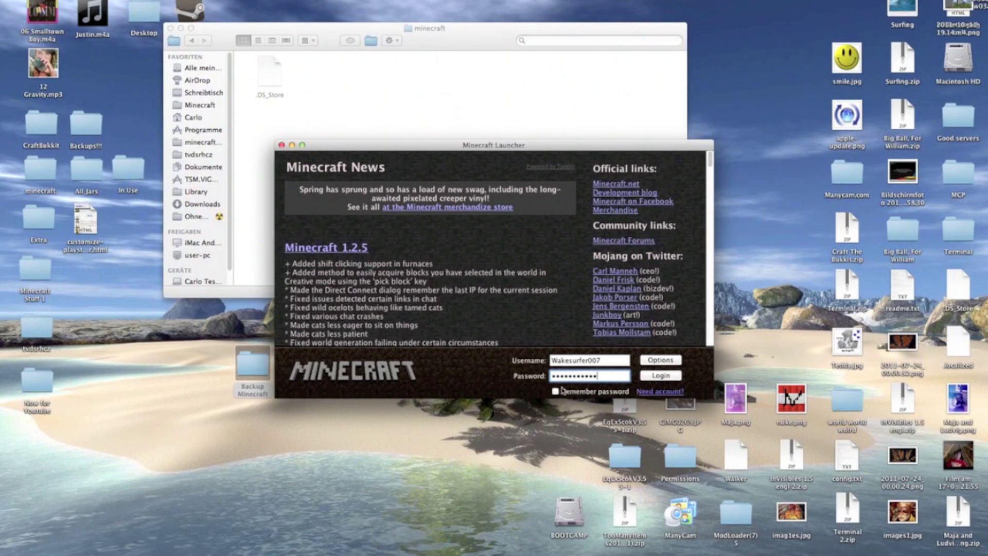
pyautogui.click(556, 392)
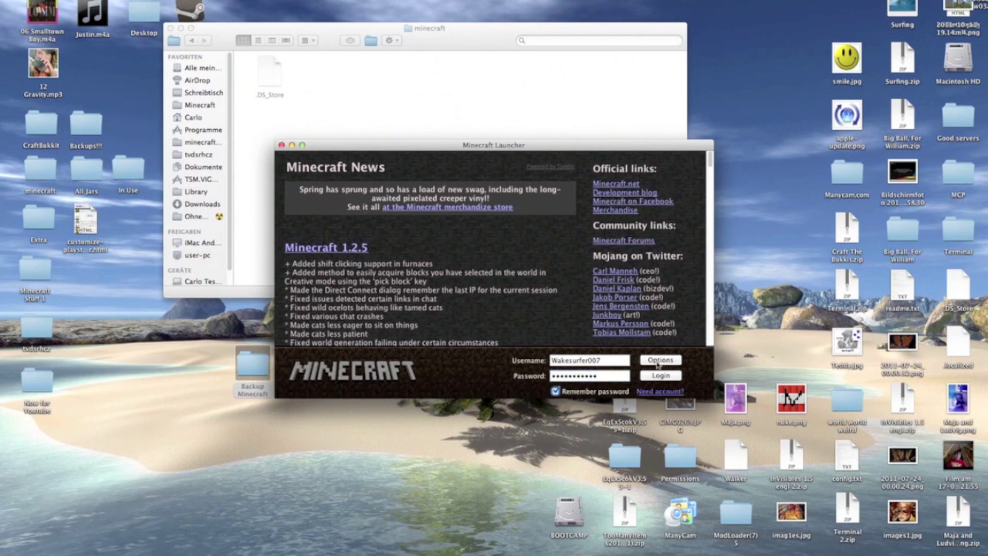
pyautogui.click(659, 360)
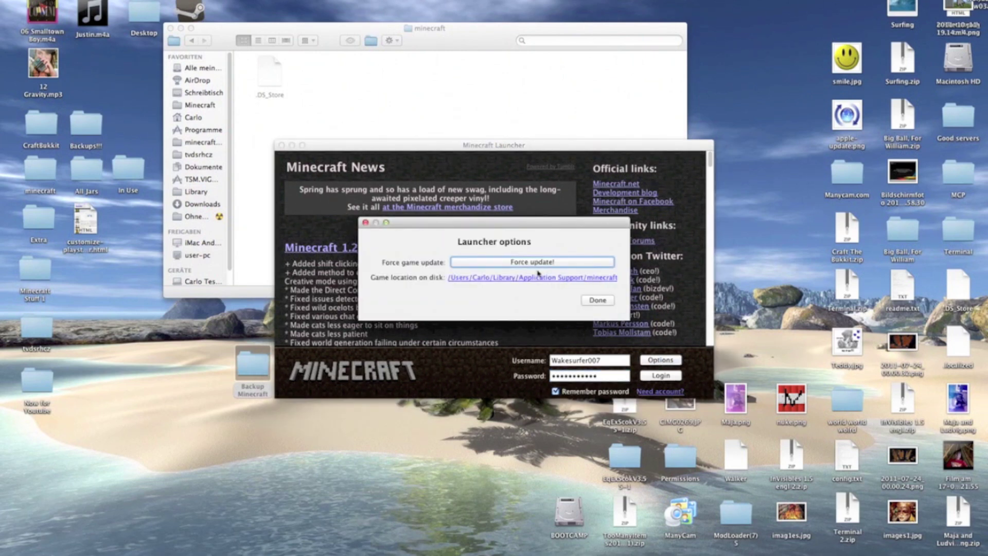
pyautogui.click(536, 263)
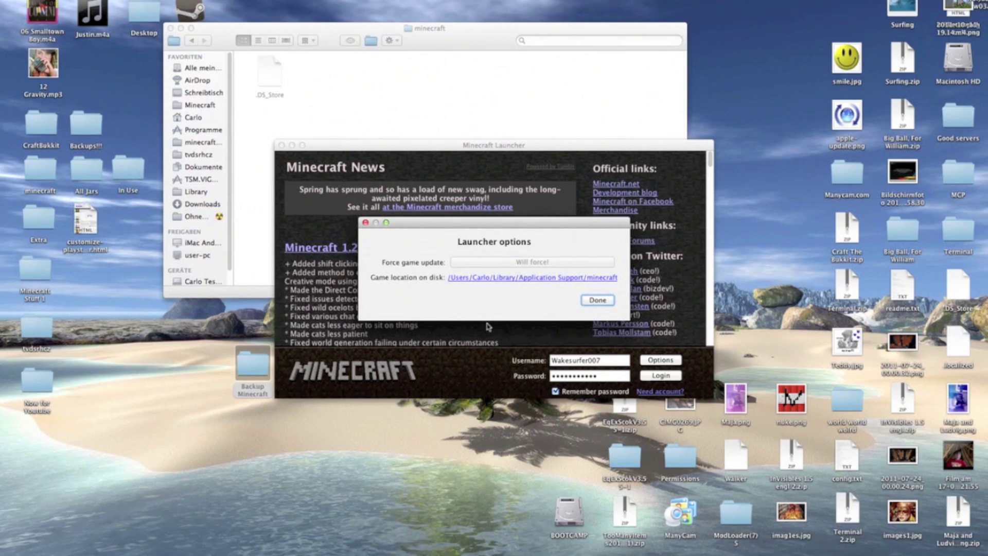
pyautogui.click(599, 301)
pyautogui.click(662, 375)
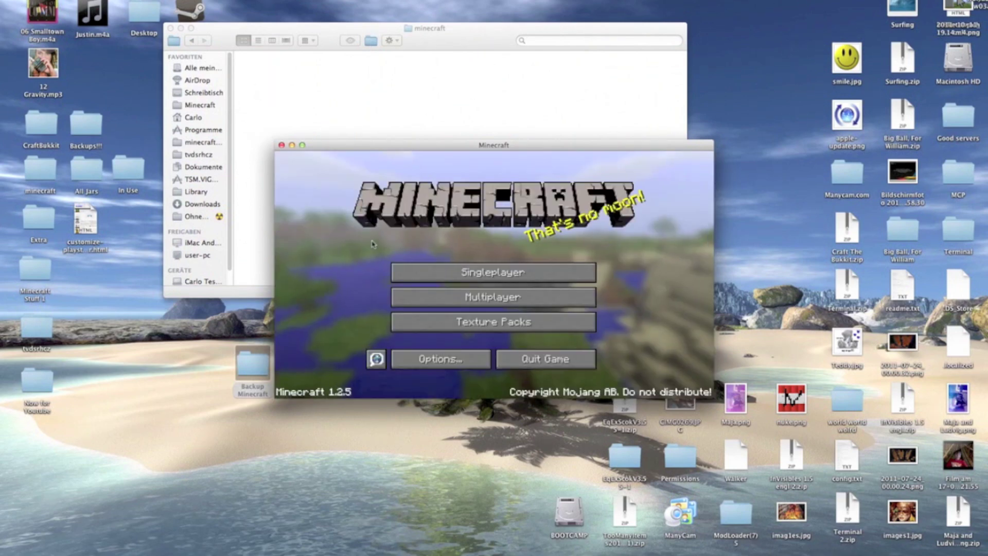
pyautogui.click(282, 146)
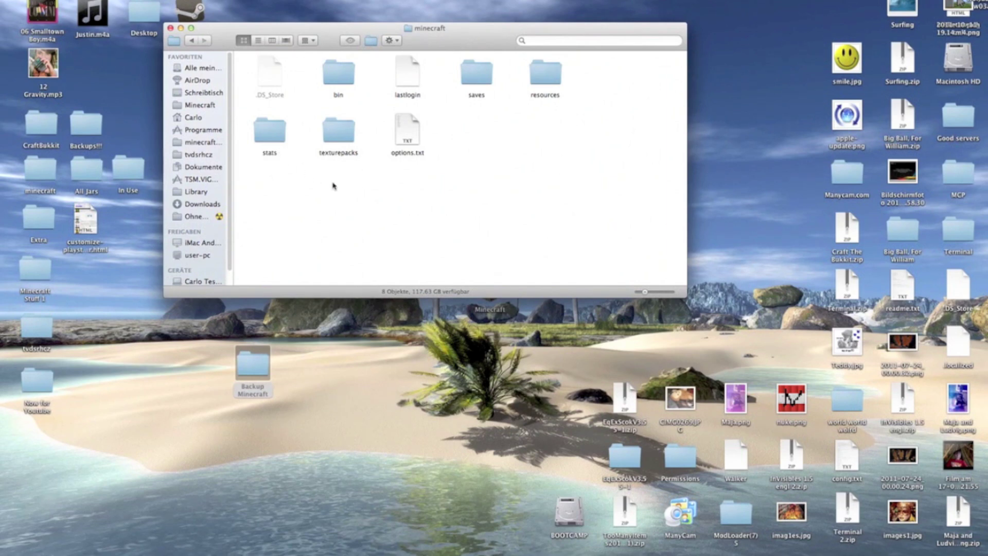
# Open the regenerated bin folder and drag minecraft.jar to an empty spot.
pyautogui.moveTo(435, 34); pyautogui.dragTo(445, 71)
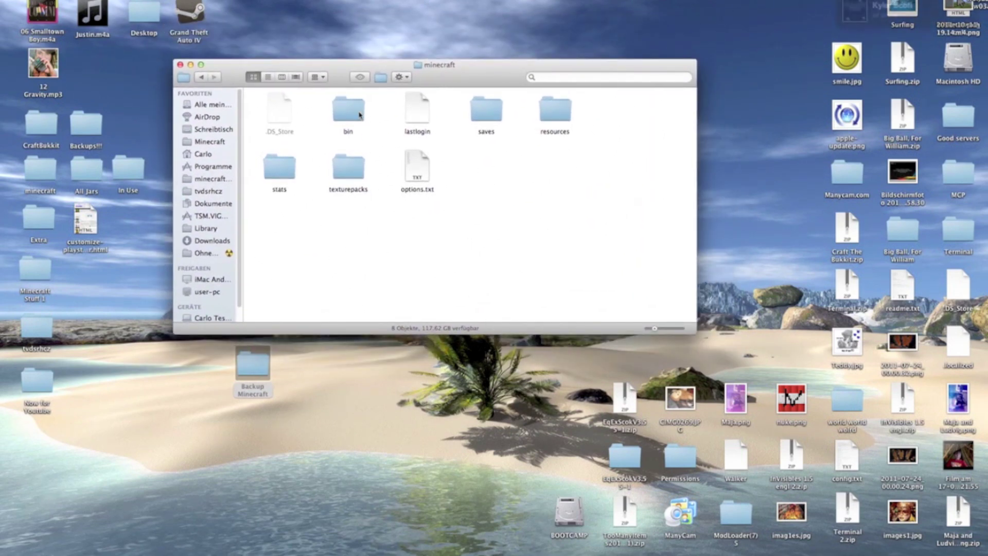
pyautogui.click(351, 112)
pyautogui.doubleClick(351, 112)
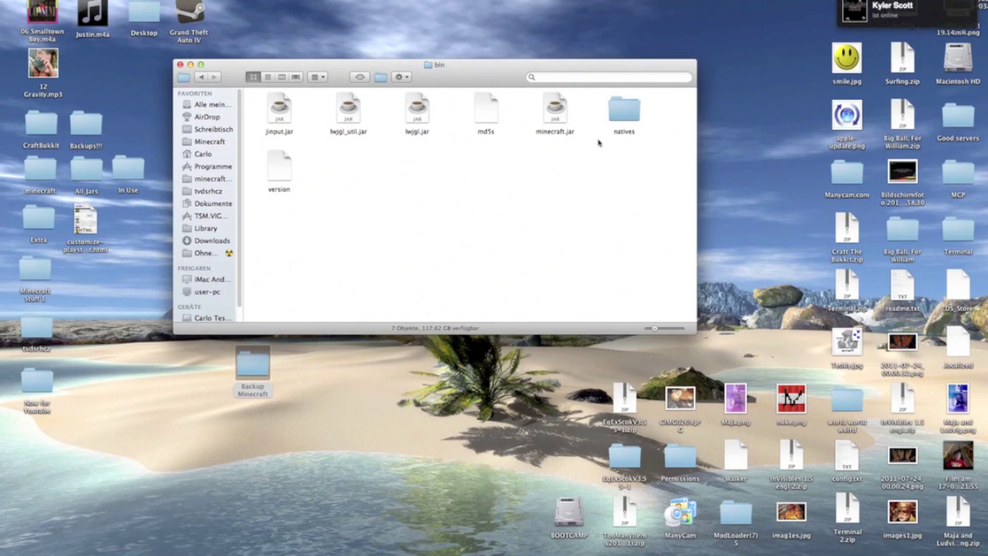
pyautogui.click(553, 116)
pyautogui.moveTo(552, 116); pyautogui.dragTo(463, 190)
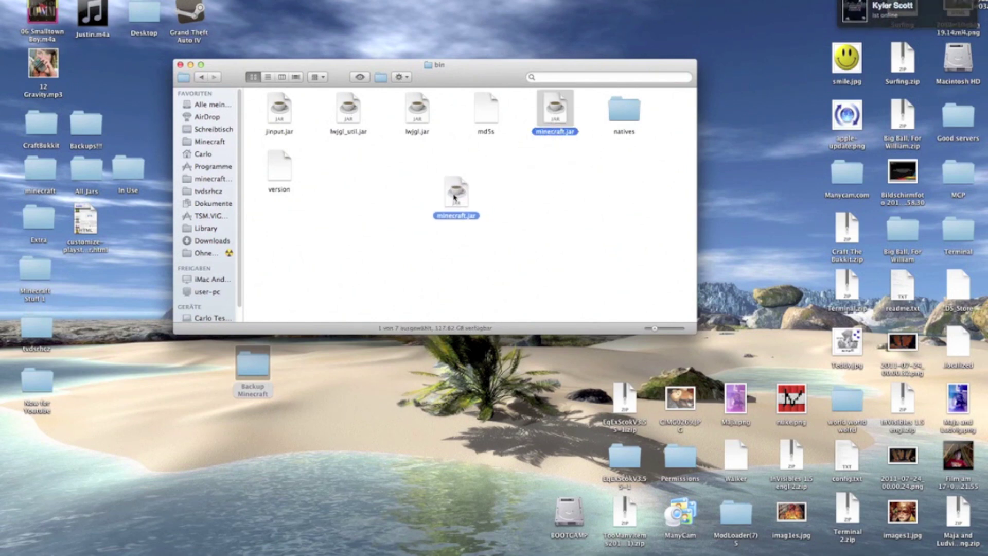
# Extract minecraft.jar with The Unarchiver and move the original jar to the Trash.
pyautogui.rightClick(461, 197)
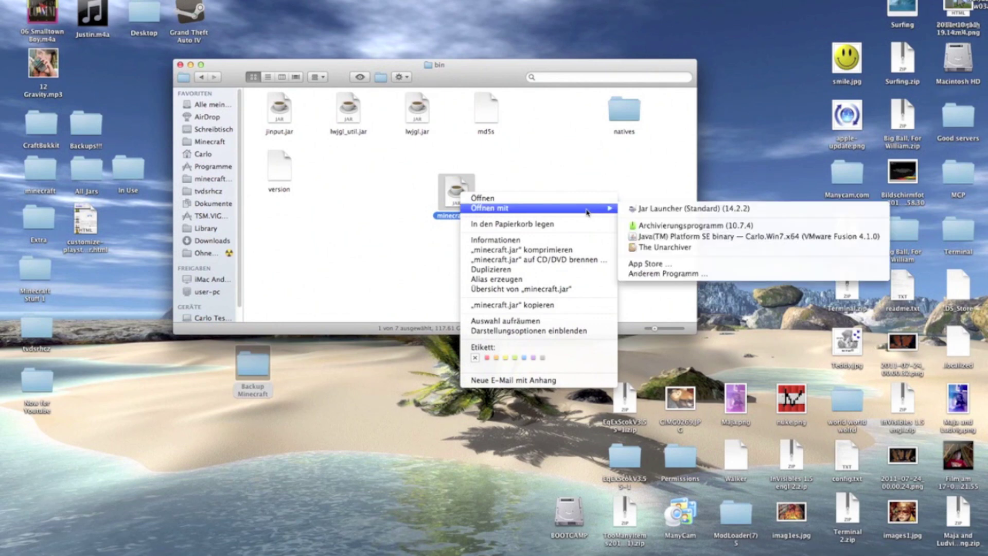
pyautogui.moveTo(533, 207)
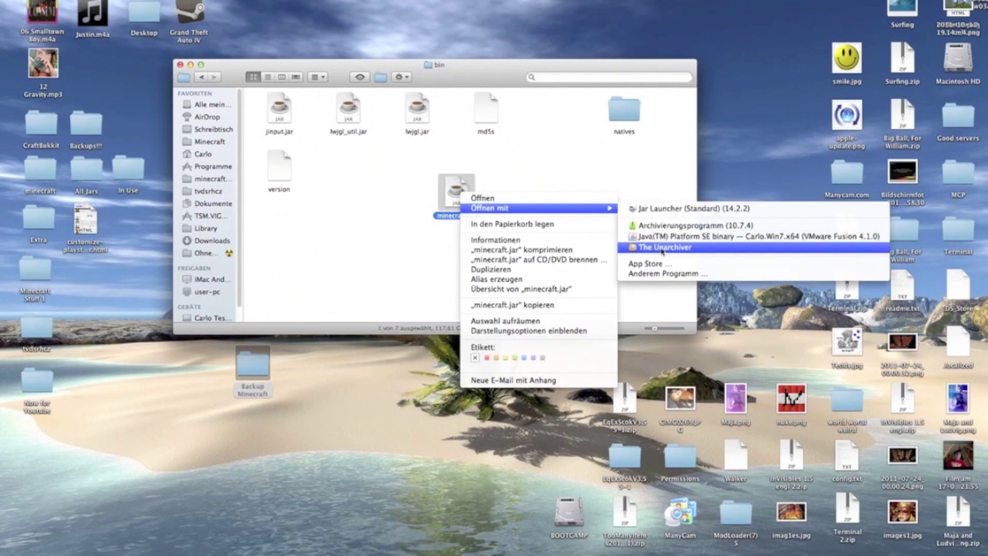
pyautogui.click(662, 249)
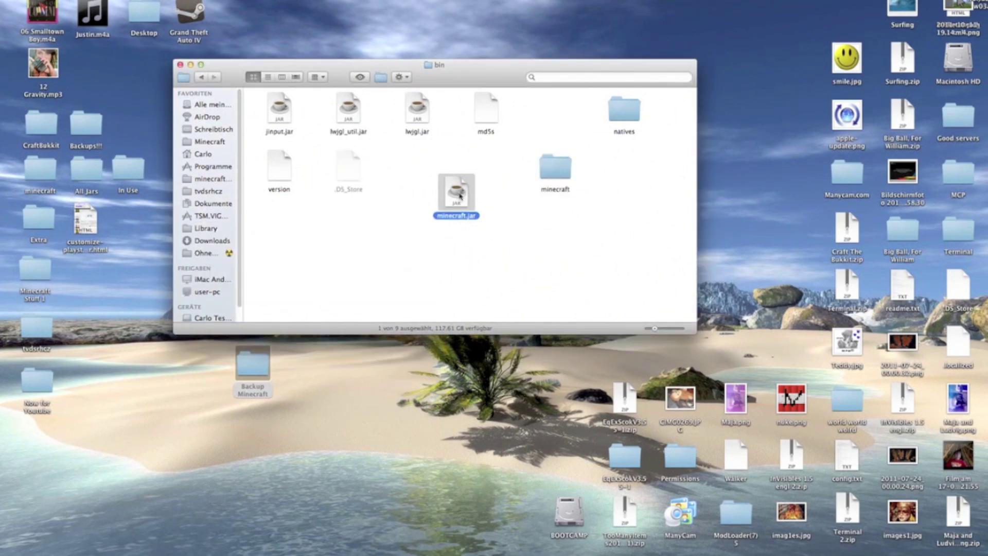
pyautogui.moveTo(460, 197); pyautogui.dragTo(961, 537)
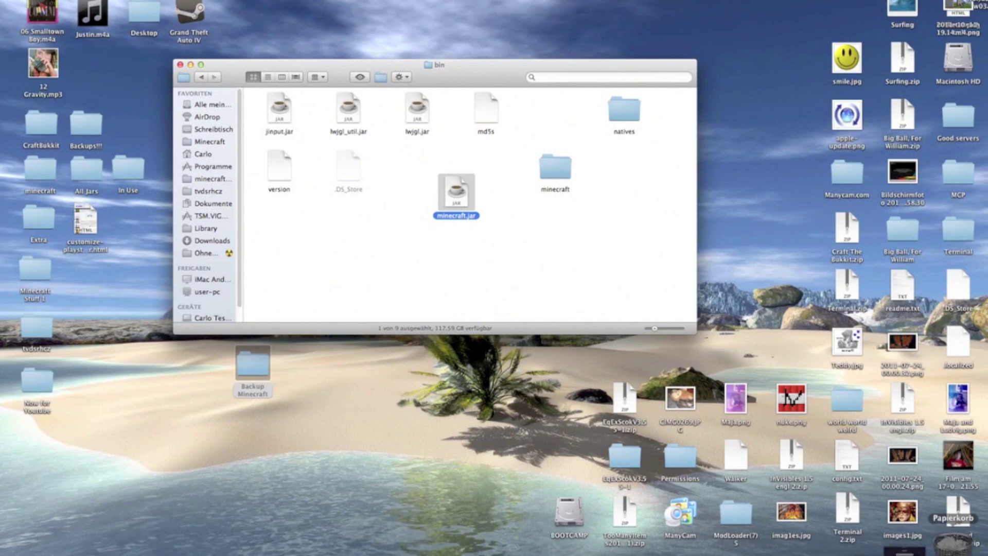
# Rename the extracted folder to minecraft.jar, keeping .jar, and open it.
pyautogui.click(555, 170)
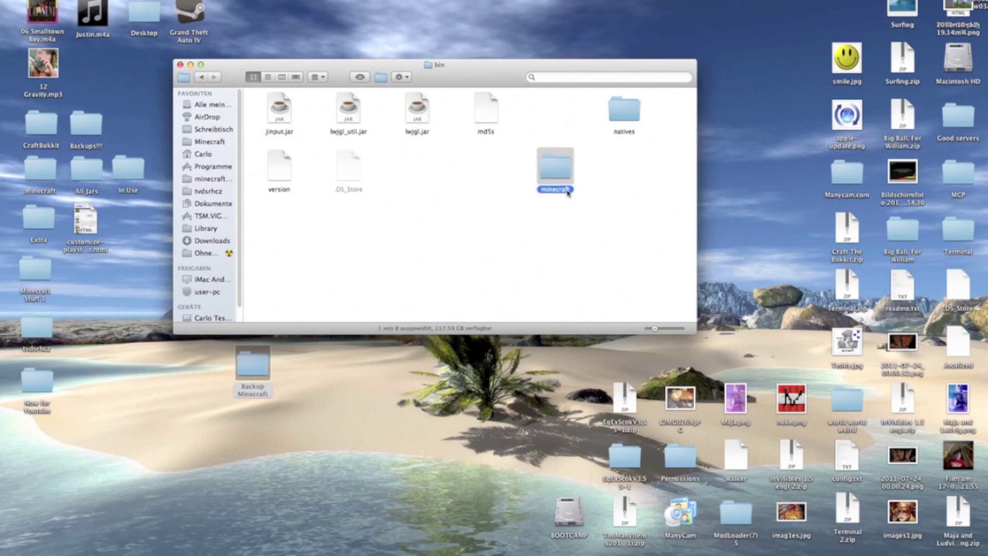
pyautogui.click(563, 190)
pyautogui.click(570, 191)
pyautogui.press('Return')
pyautogui.click(570, 174)
pyautogui.moveTo(561, 169); pyautogui.dragTo(516, 191)
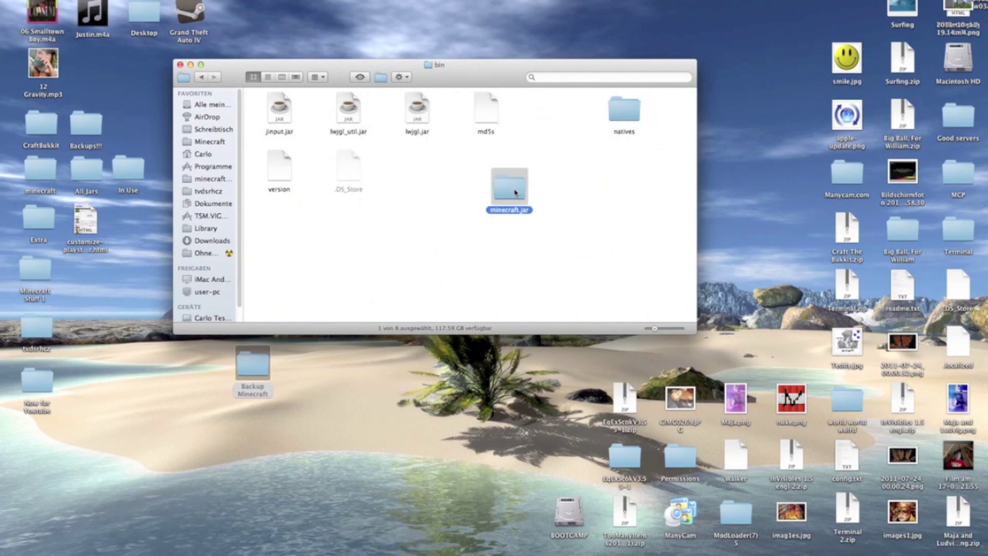
pyautogui.rightClick(516, 192)
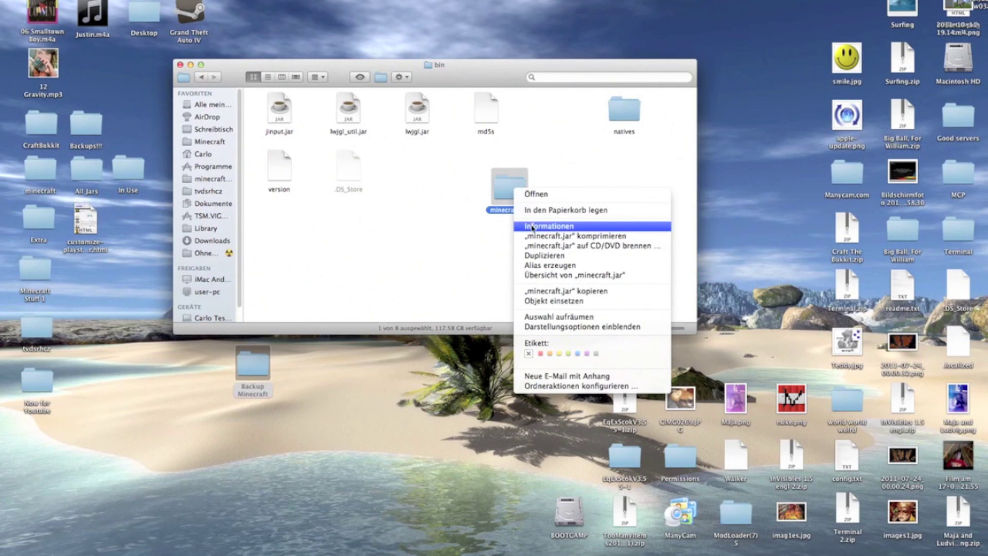
pyautogui.click(494, 213)
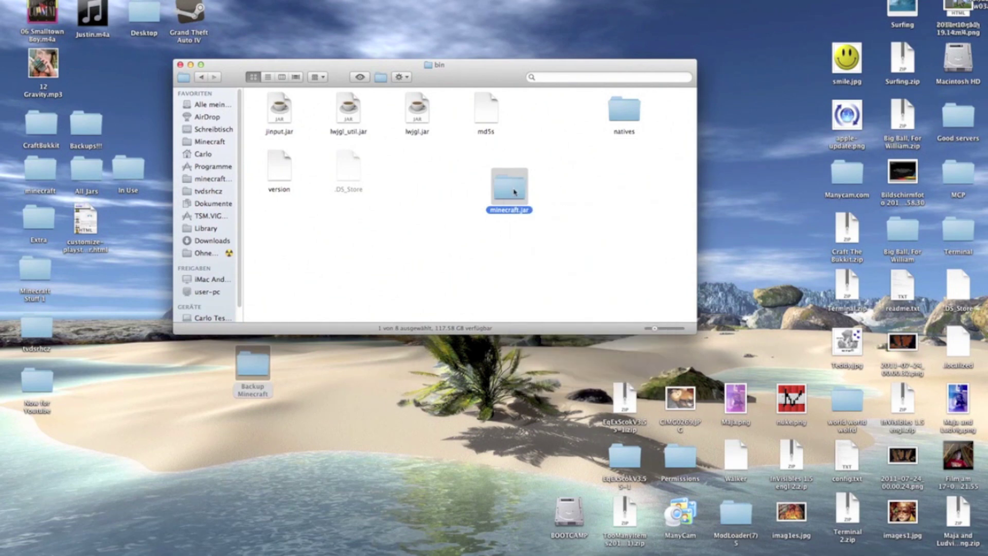
pyautogui.doubleClick(515, 191)
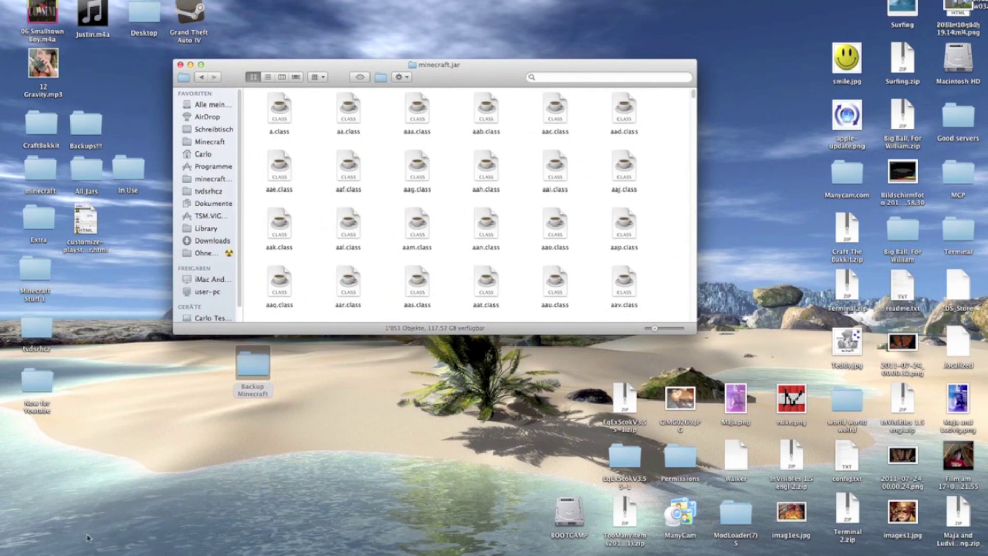
# Download the OptiFine 1.2.5 HD zip and return to the shaders forum thread.
pyautogui.click(154, 545)
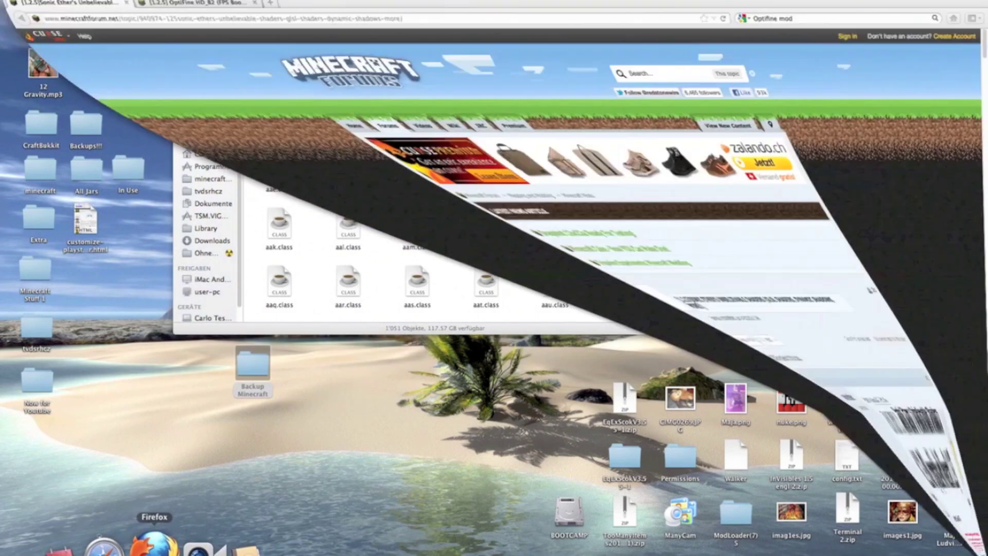
pyautogui.click(193, 5)
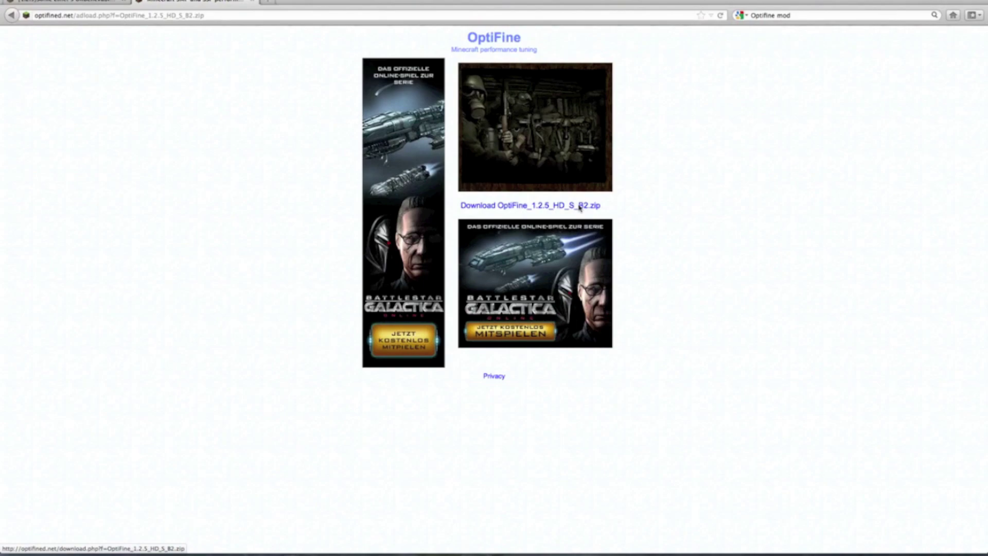
pyautogui.click(581, 205)
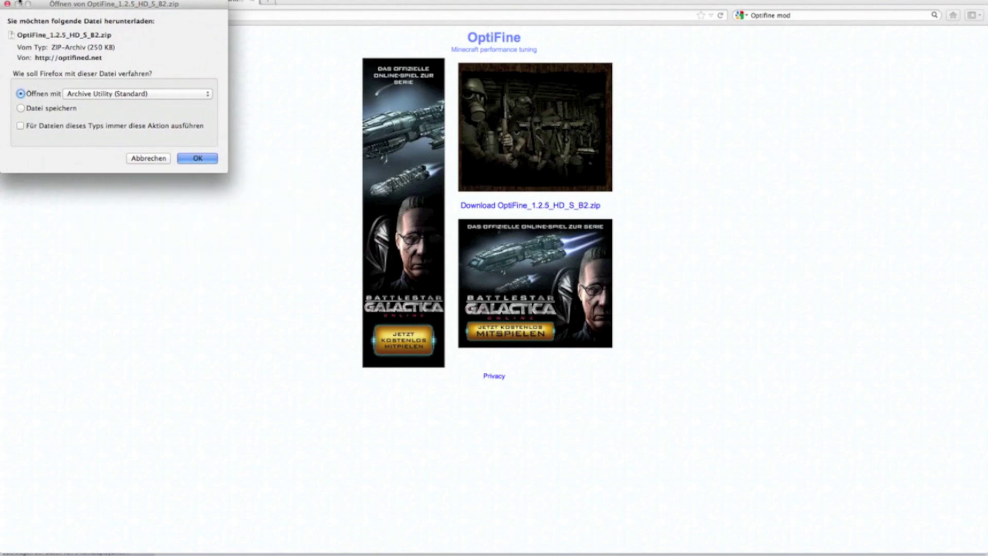
pyautogui.click(198, 159)
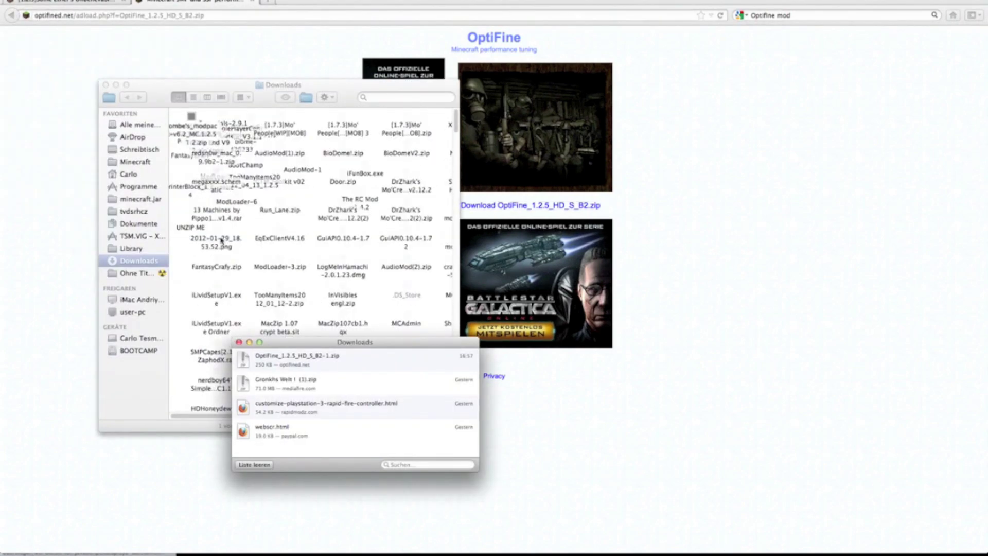
pyautogui.click(107, 85)
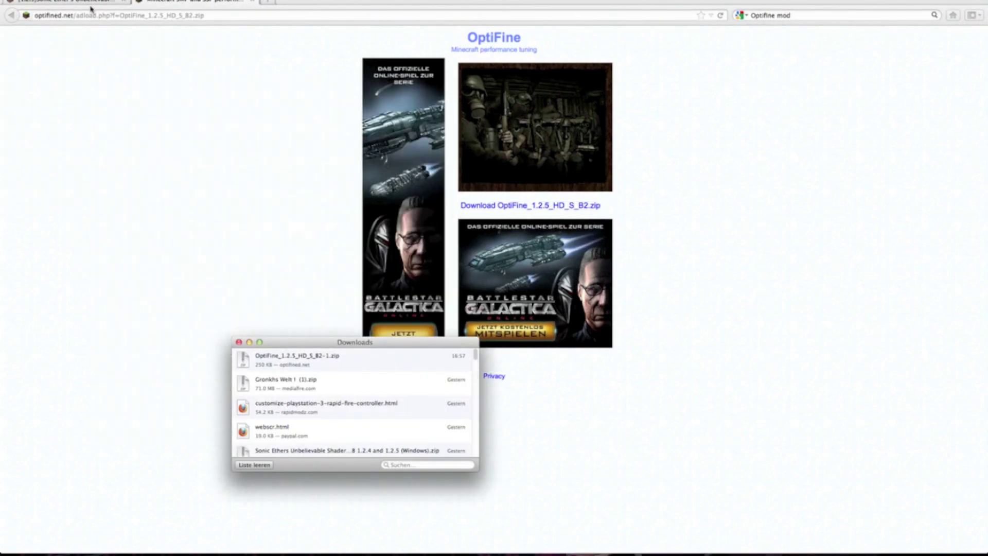
pyautogui.click(91, 9)
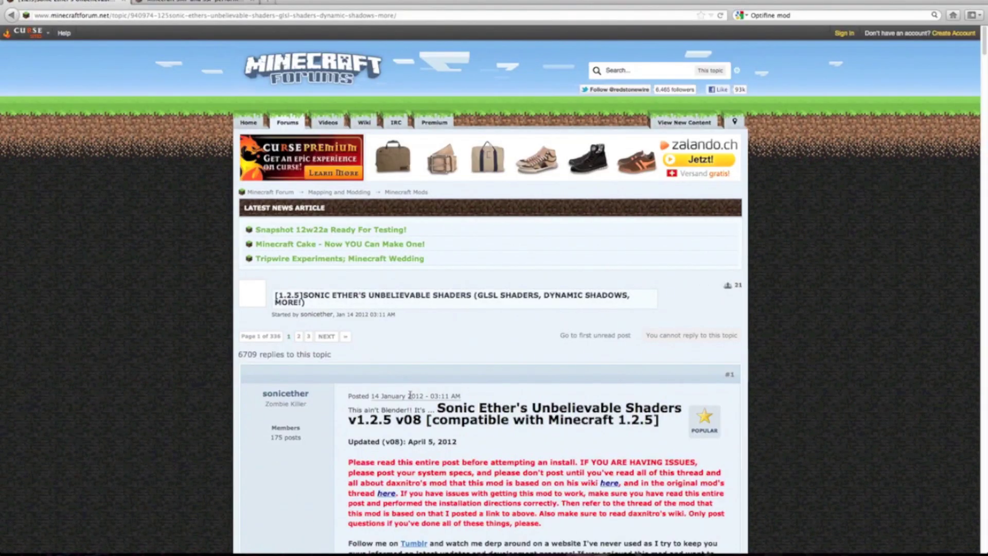
pyautogui.scroll(-5, 410, 395)
pyautogui.scroll(-5, 409, 396)
pyautogui.scroll(-10, 410, 396)
pyautogui.scroll(-5, 409, 396)
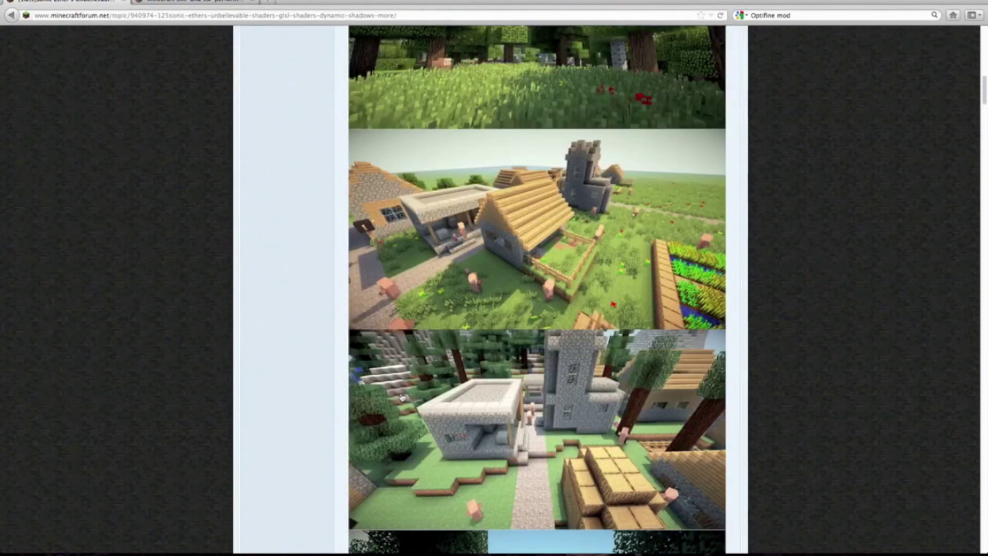
pyautogui.scroll(-5, 402, 397)
pyautogui.scroll(-5, 401, 397)
pyautogui.scroll(-5, 402, 397)
pyautogui.scroll(-3, 402, 397)
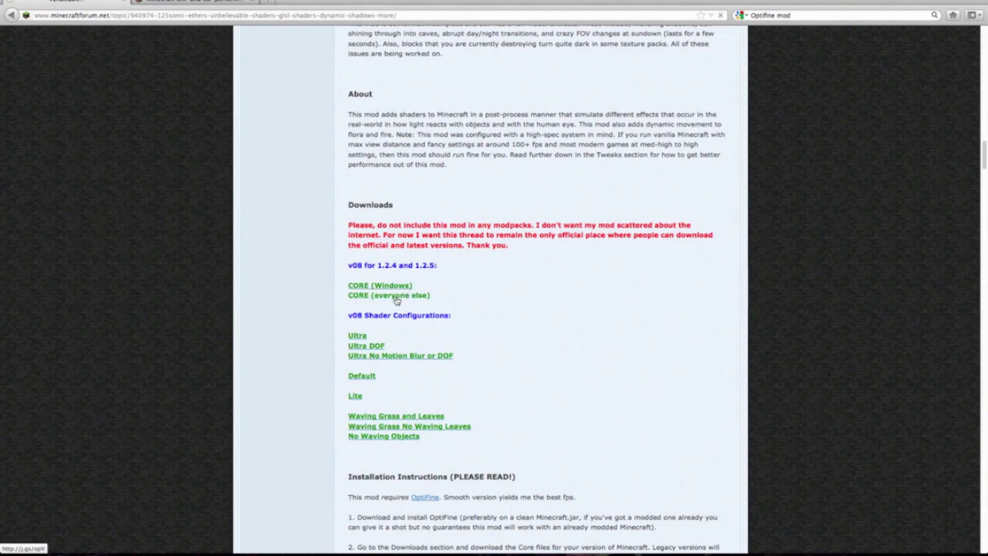
# Download the non-Windows Sonic Ether's shaders v08 zip, opening it with Archive Utility.
pyautogui.click(399, 296)
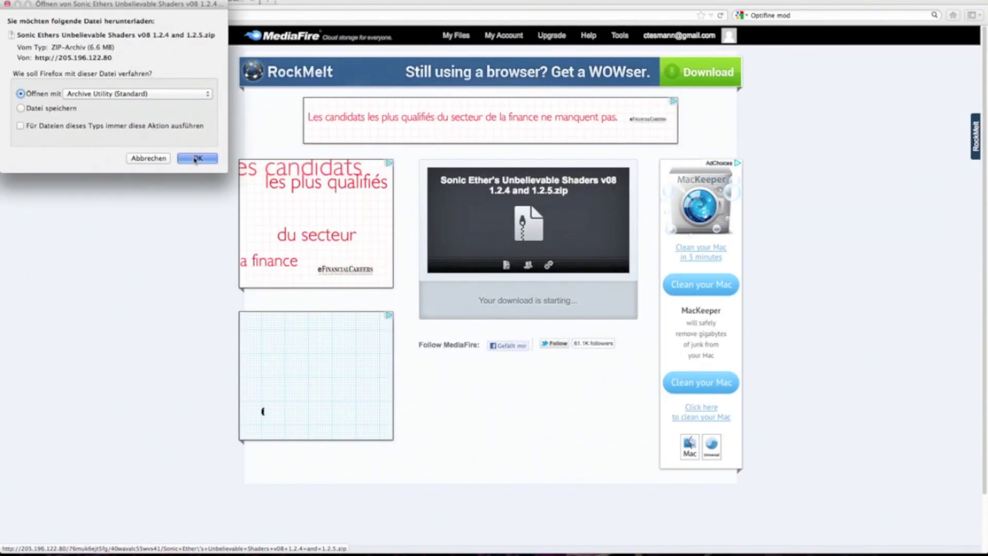
pyautogui.press('Return')
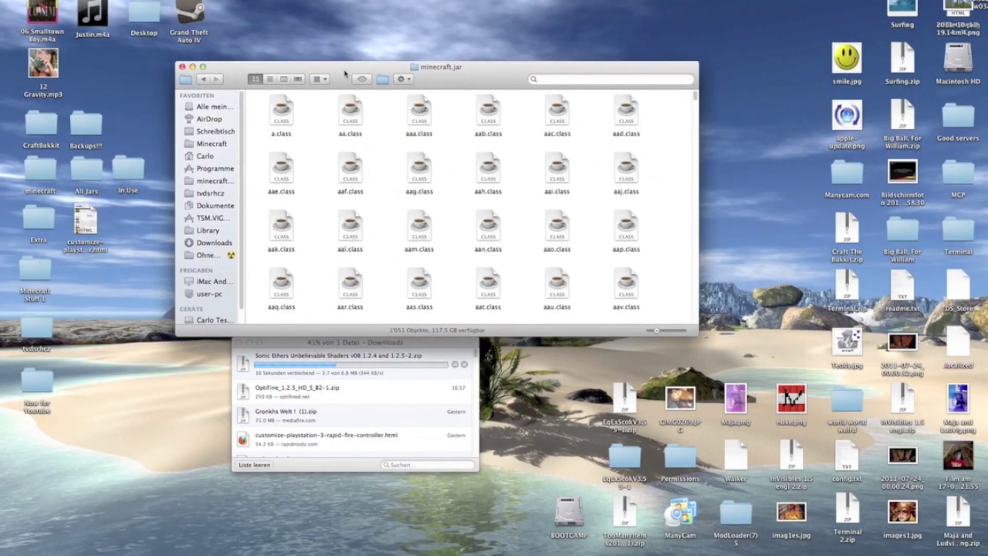
# Move the META-INF folder in minecraft.jar to the Trash, closing the Downloads window.
pyautogui.moveTo(340, 65); pyautogui.dragTo(447, 66)
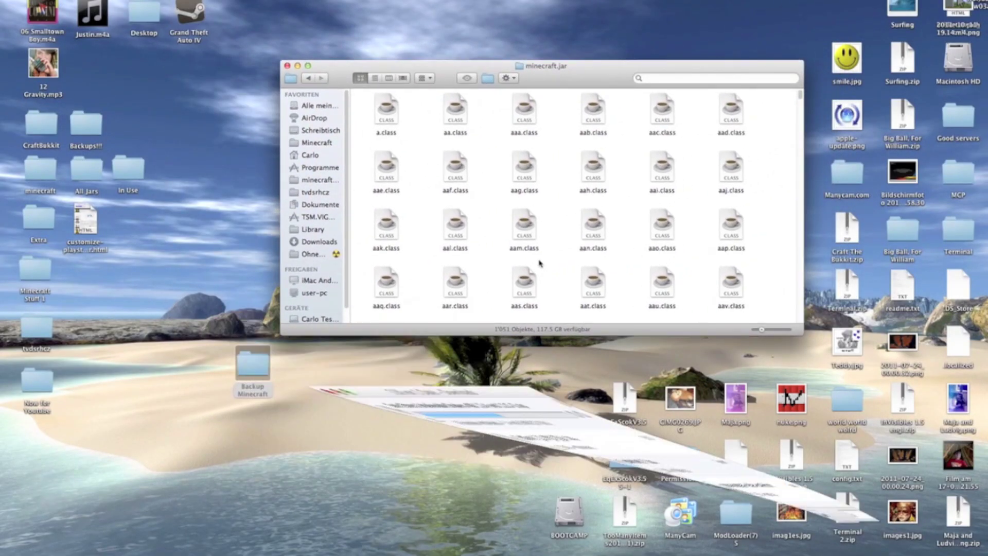
pyautogui.scroll(-10, 601, 262)
pyautogui.scroll(-10, 602, 262)
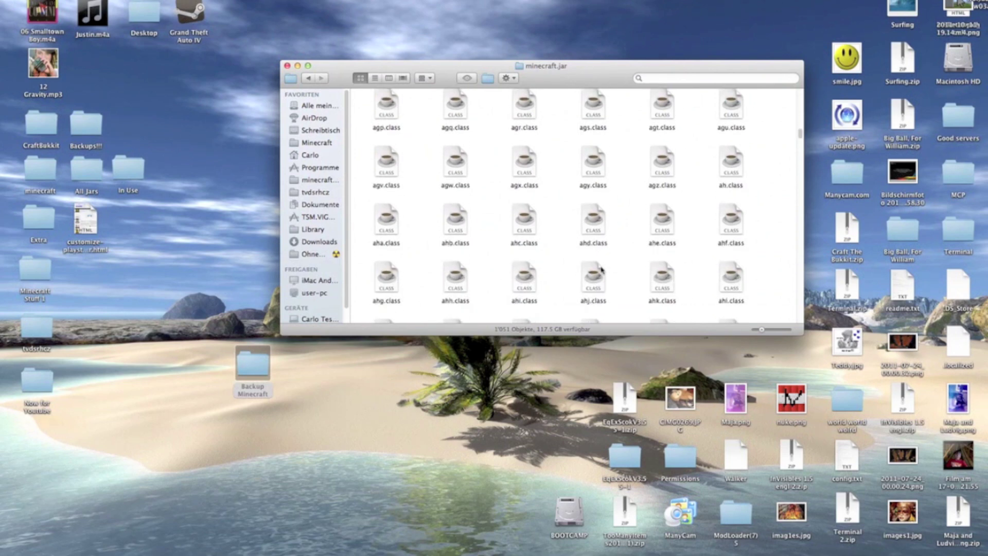
pyautogui.write('m')
pyautogui.scroll(-3, 601, 270)
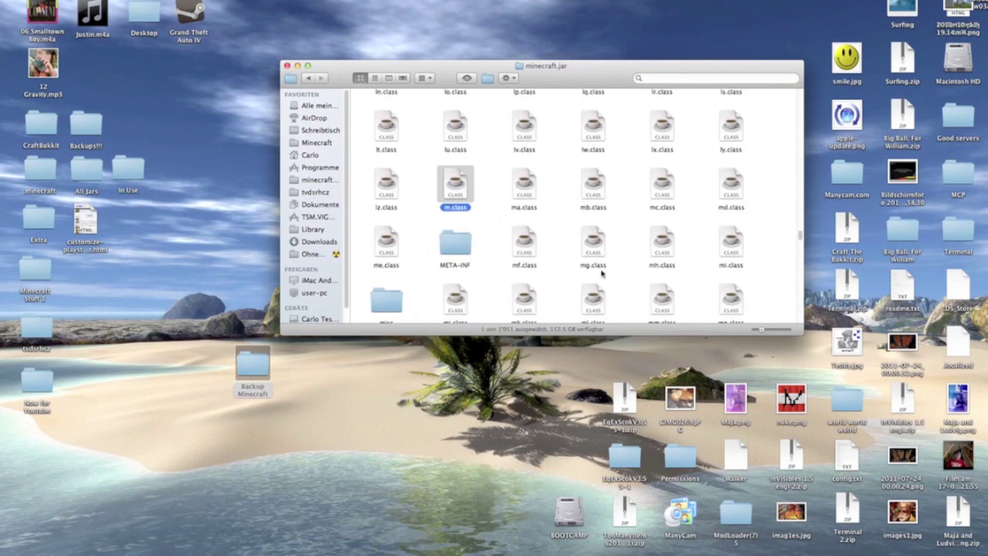
pyautogui.scroll(-2, 595, 270)
pyautogui.click(487, 210)
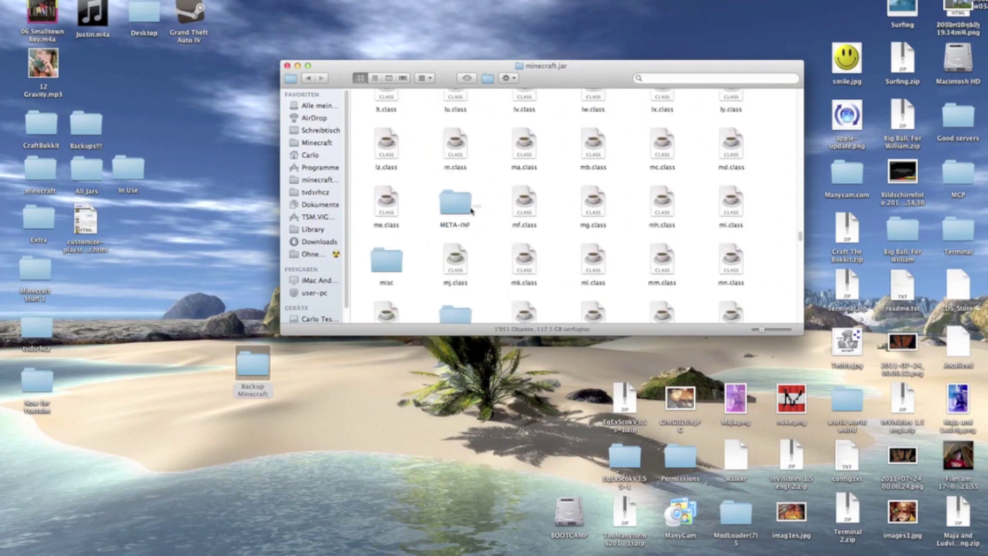
pyautogui.click(460, 207)
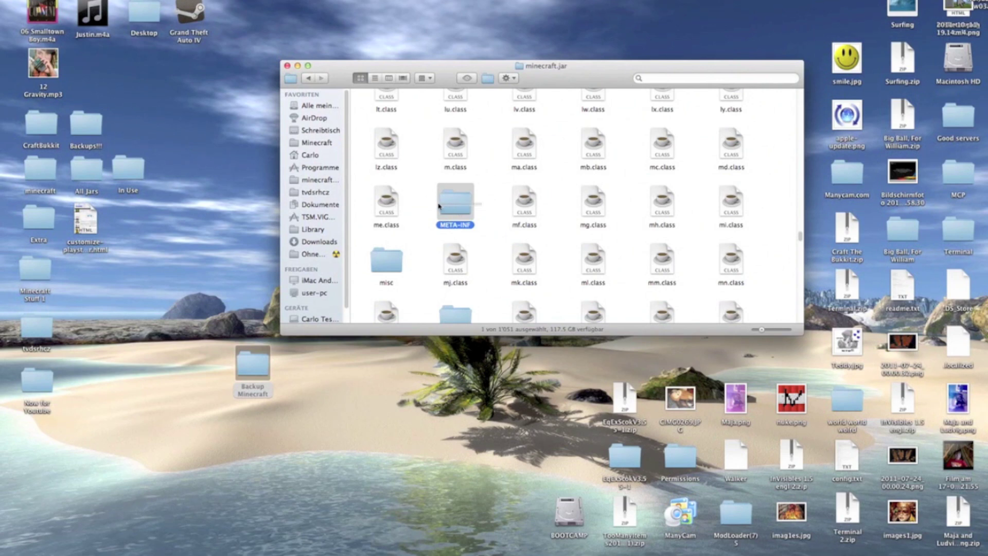
pyautogui.press('super+BackSpace')
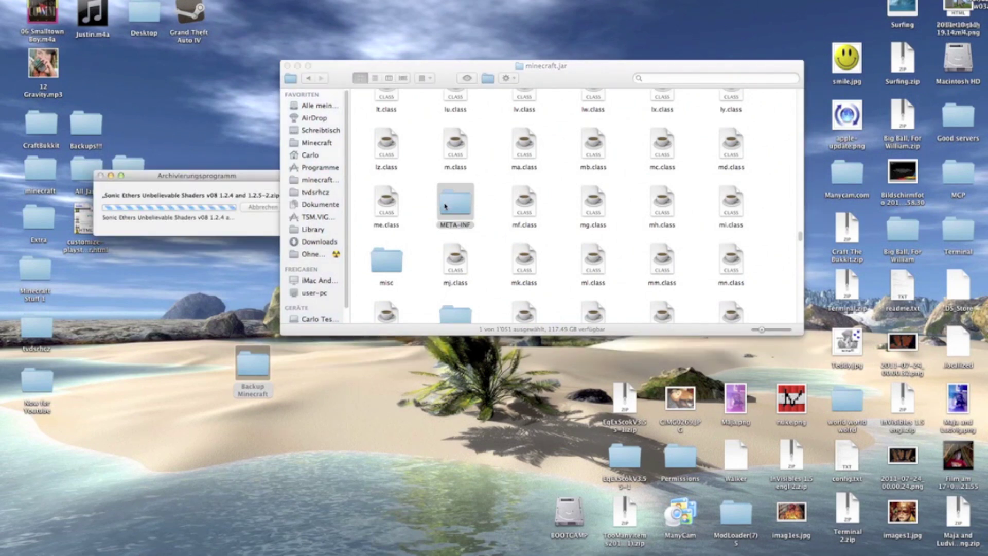
pyautogui.press('alt+super+l')
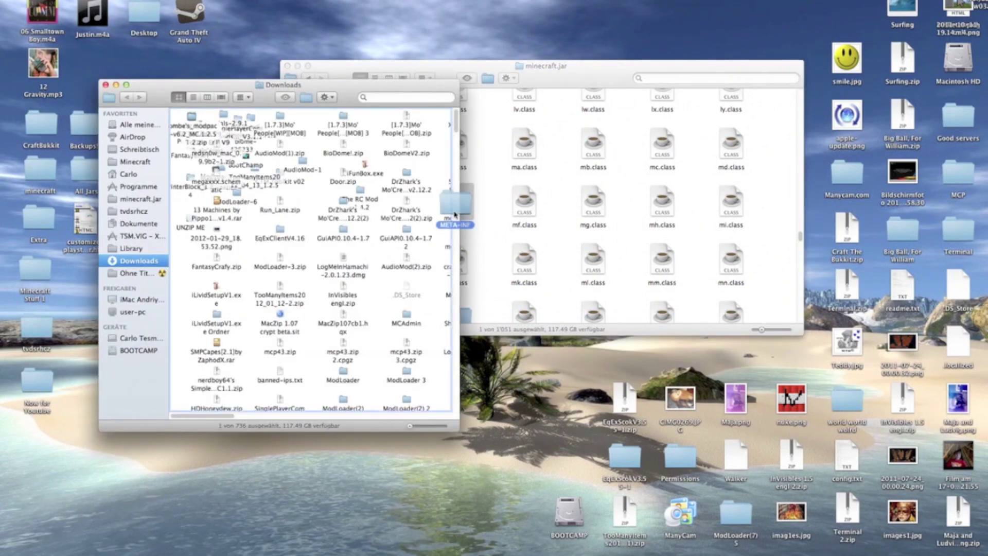
pyautogui.moveTo(234, 104); pyautogui.dragTo(151, 102)
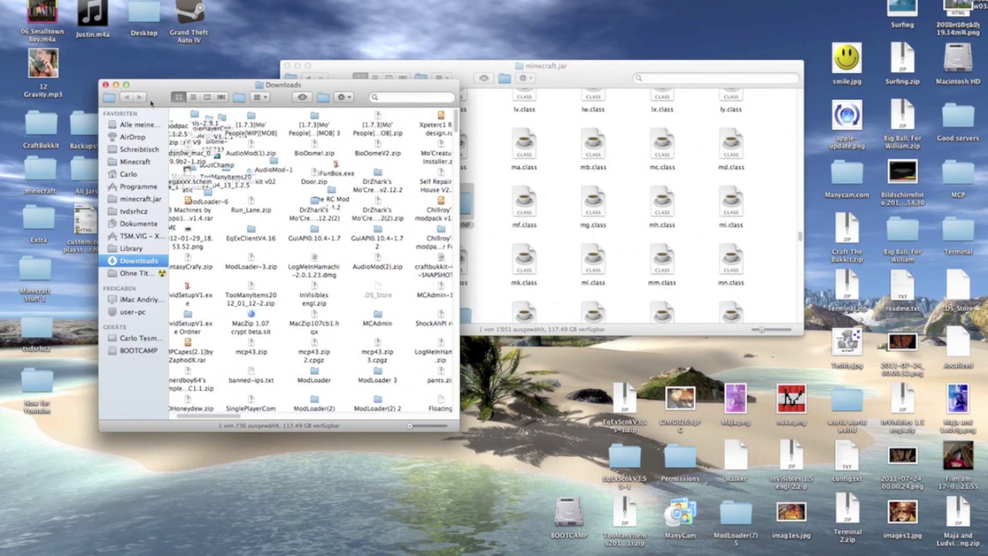
pyautogui.click(107, 86)
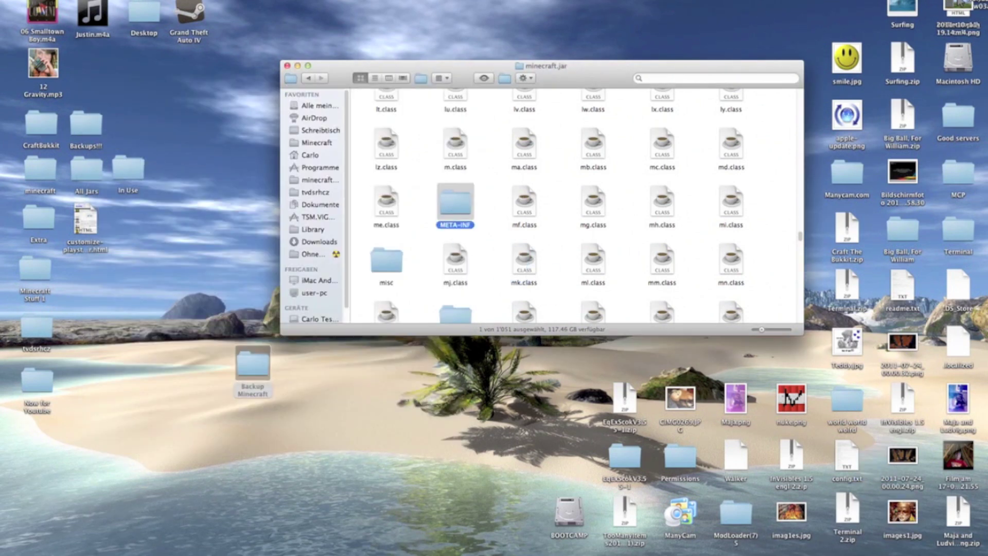
pyautogui.press('super+BackSpace')
pyautogui.scroll(10, 553, 227)
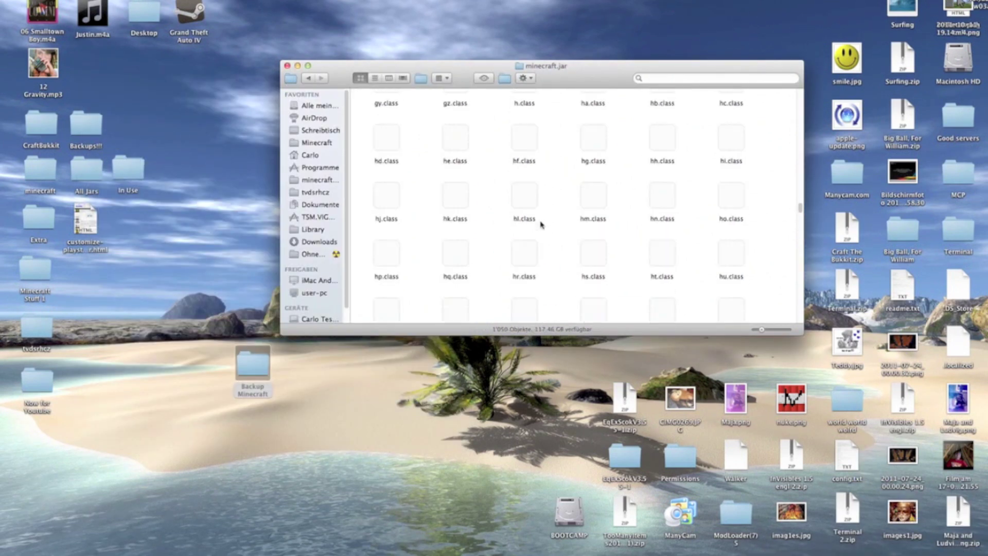
pyautogui.scroll(10, 553, 228)
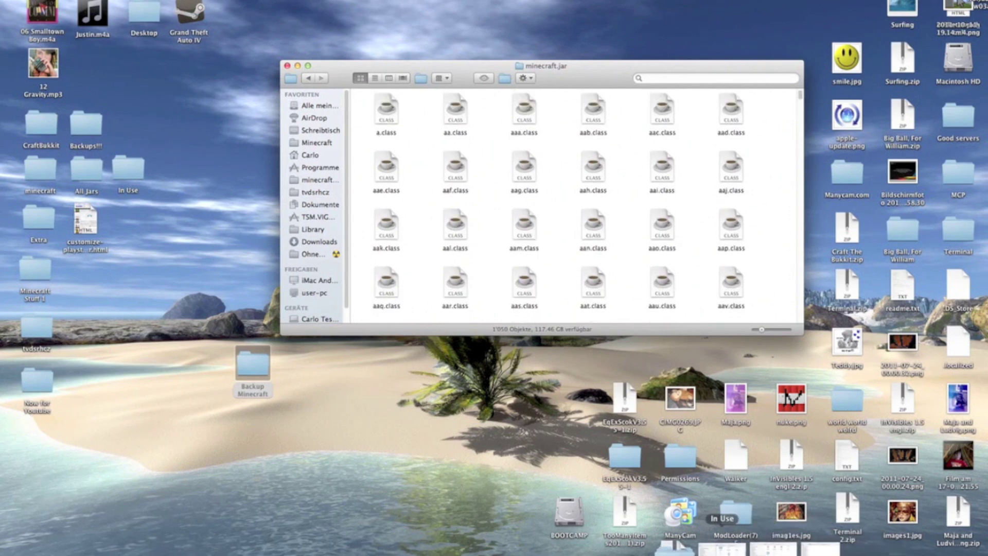
pyautogui.click(730, 544)
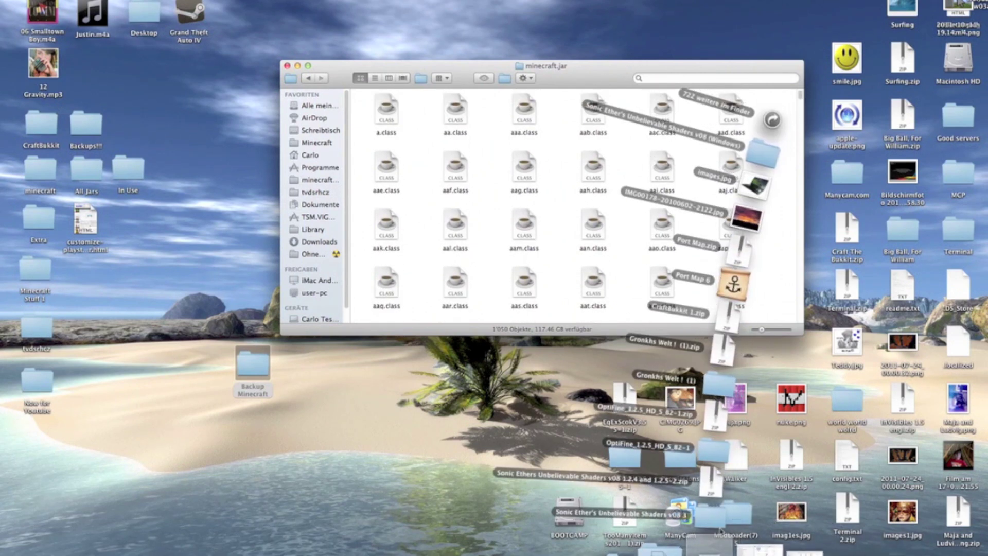
# Copy the 44 OptiFine_1.2.5_HD_S_B2-1 files, excluding .DS_Store.
pyautogui.click(744, 454)
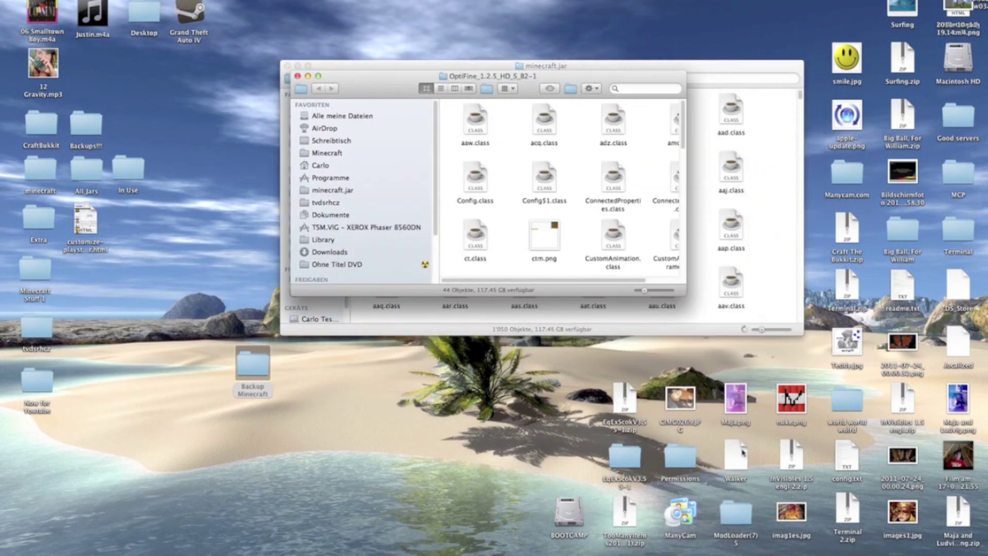
pyautogui.moveTo(381, 83); pyautogui.dragTo(128, 90)
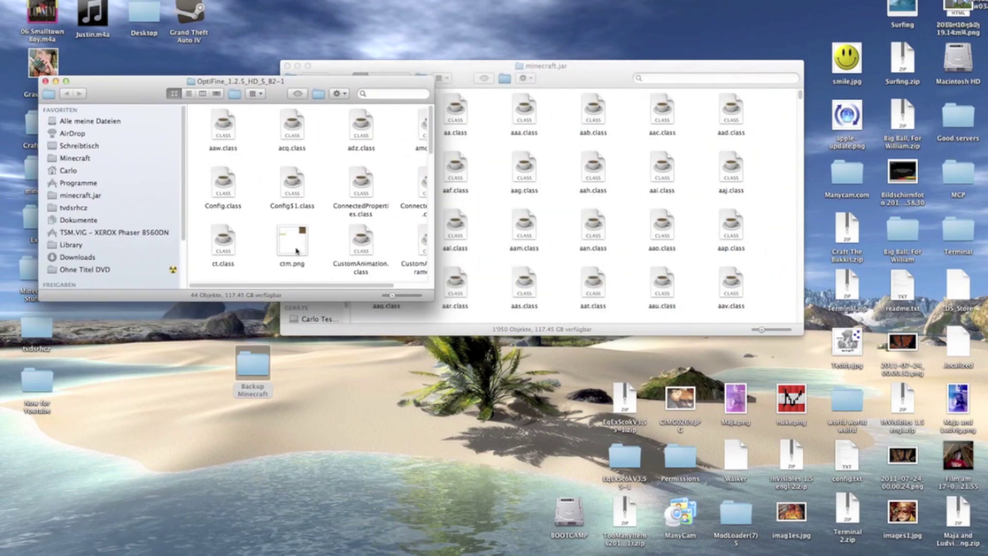
pyautogui.moveTo(435, 301)
pyautogui.mouseDown()
pyautogui.moveTo(499, 350)
pyautogui.moveTo(486, 347)
pyautogui.mouseUp()
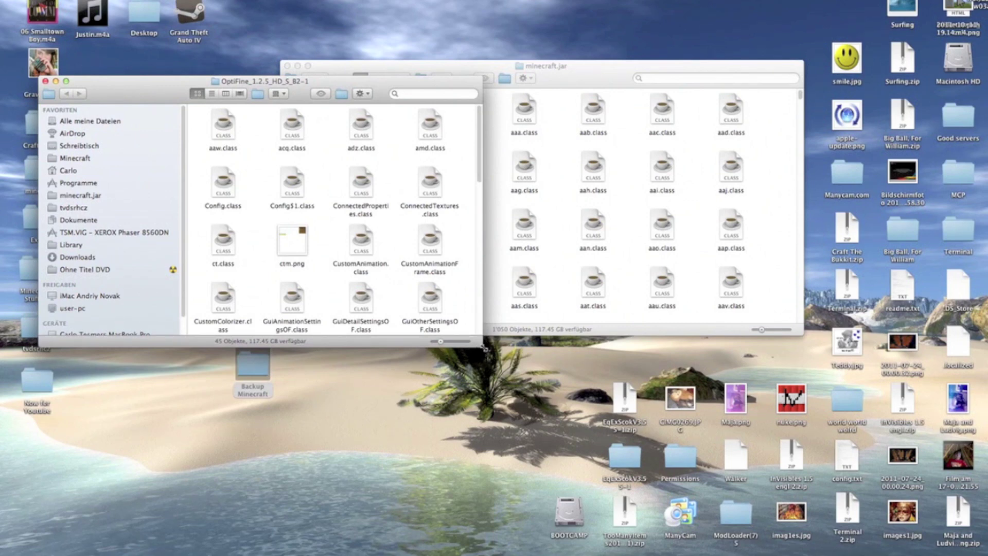
pyautogui.moveTo(200, 113); pyautogui.dragTo(230, 343)
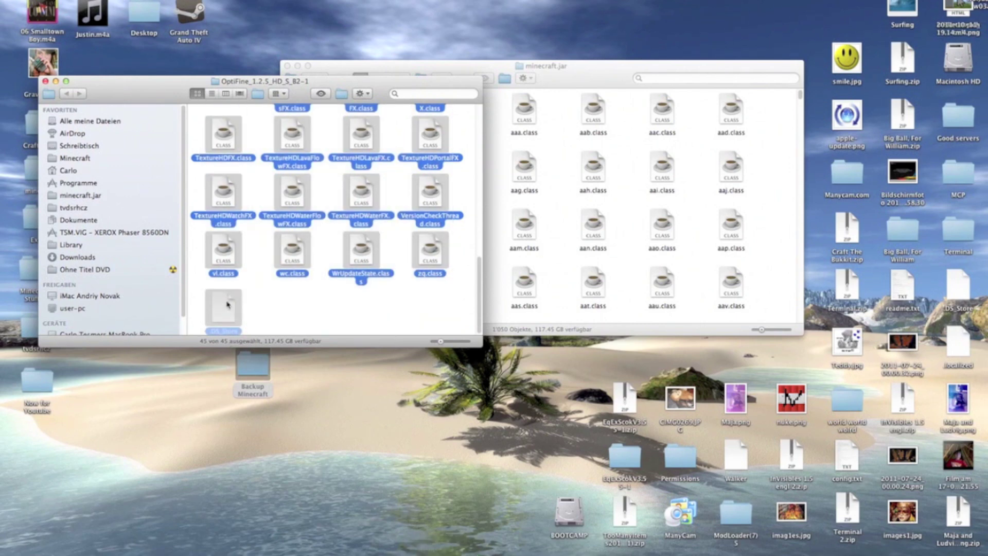
pyautogui.keyDown('super'); pyautogui.click(222, 298); pyautogui.keyUp('super')
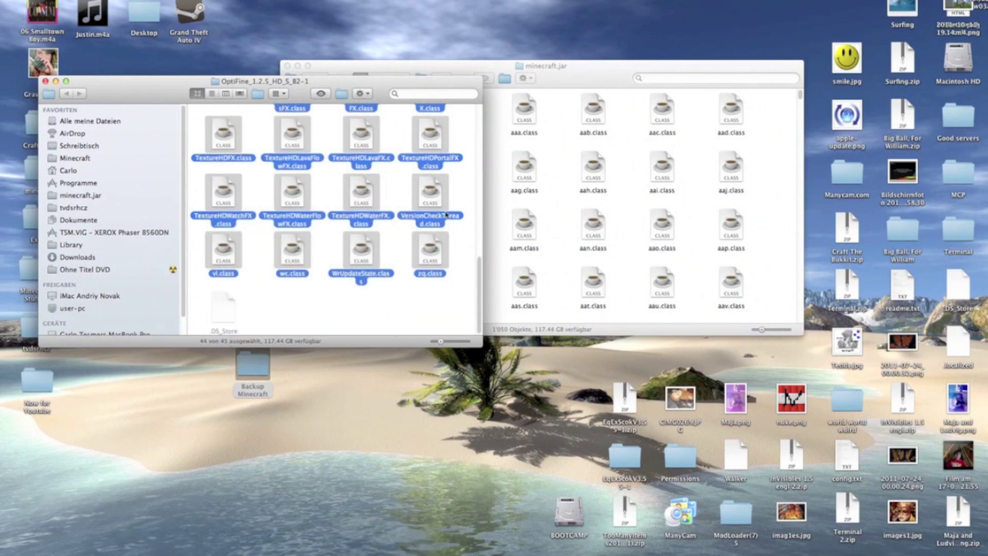
pyautogui.rightClick(437, 254)
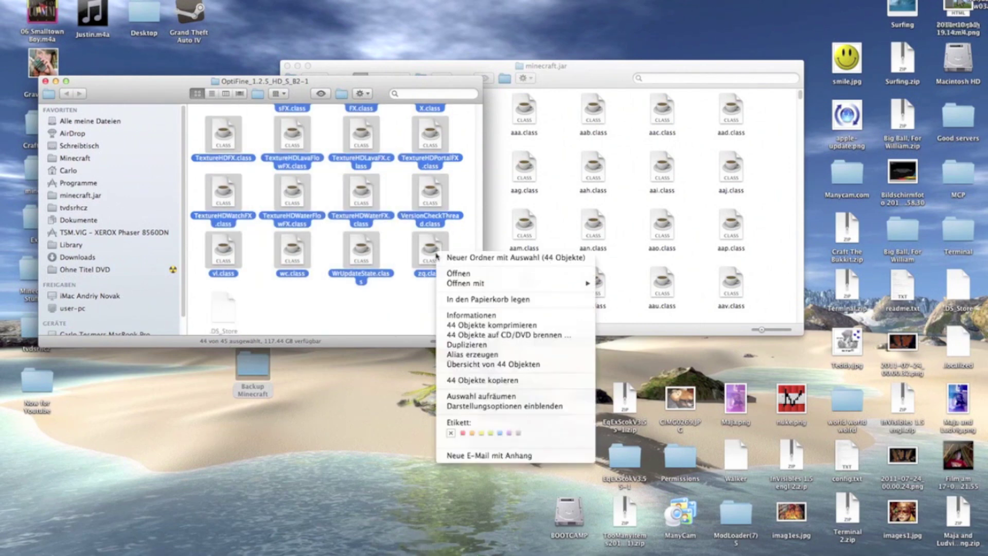
pyautogui.click(494, 380)
# Paste the OptiFine files into minecraft.jar, replacing existing files.
pyautogui.click(635, 253)
pyautogui.rightClick(634, 253)
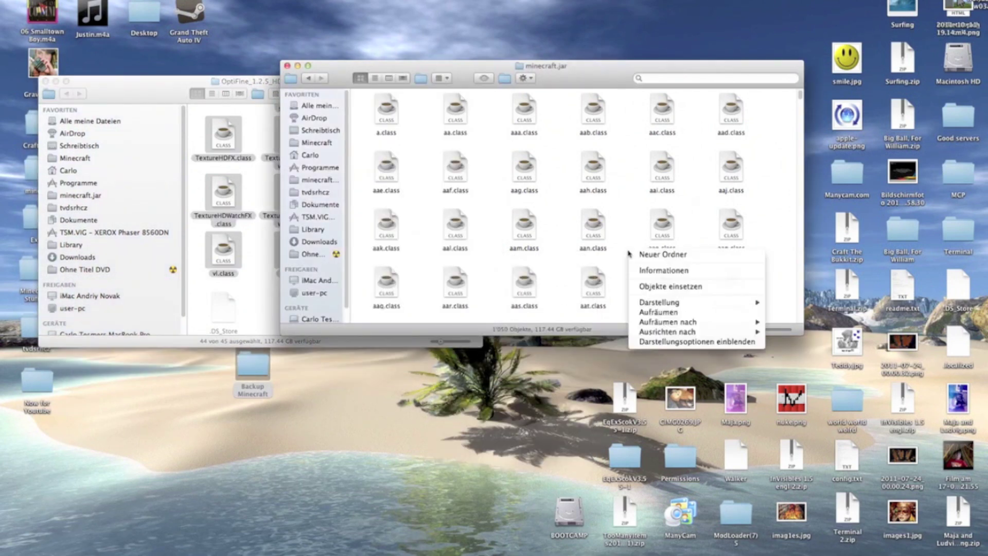
pyautogui.click(654, 286)
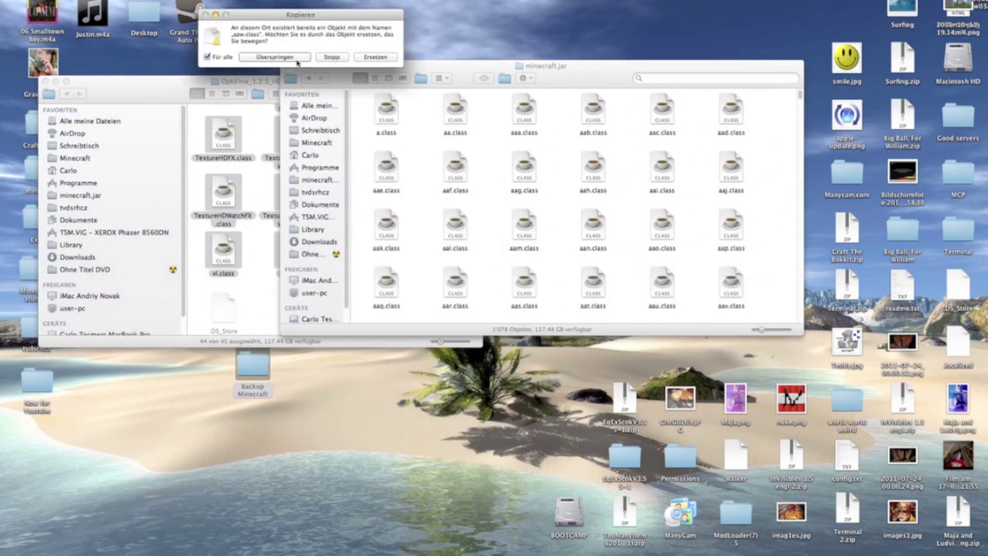
pyautogui.click(370, 59)
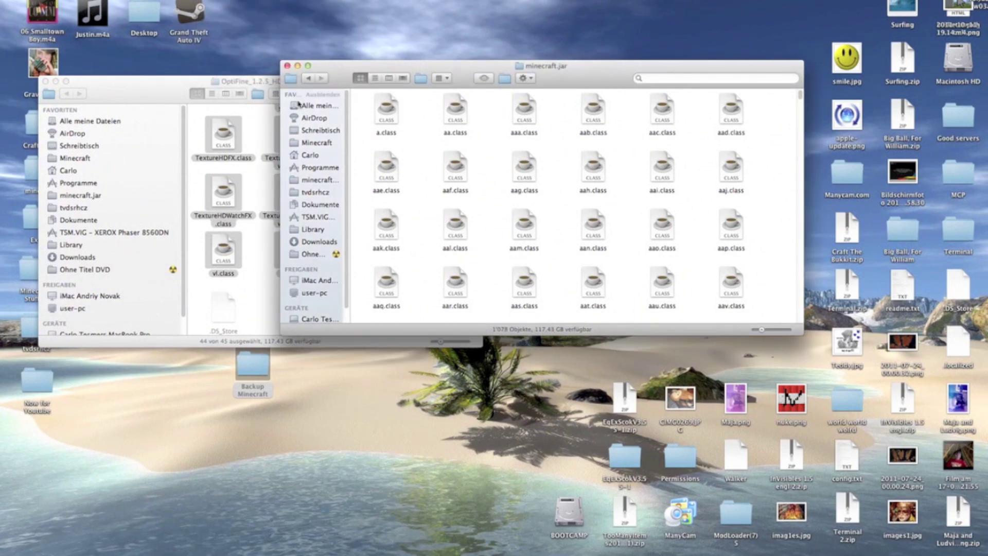
# Launch Minecraft with the OptiFine jar, log in to the 1.2.5 title screen, then quit.
pyautogui.click(46, 81)
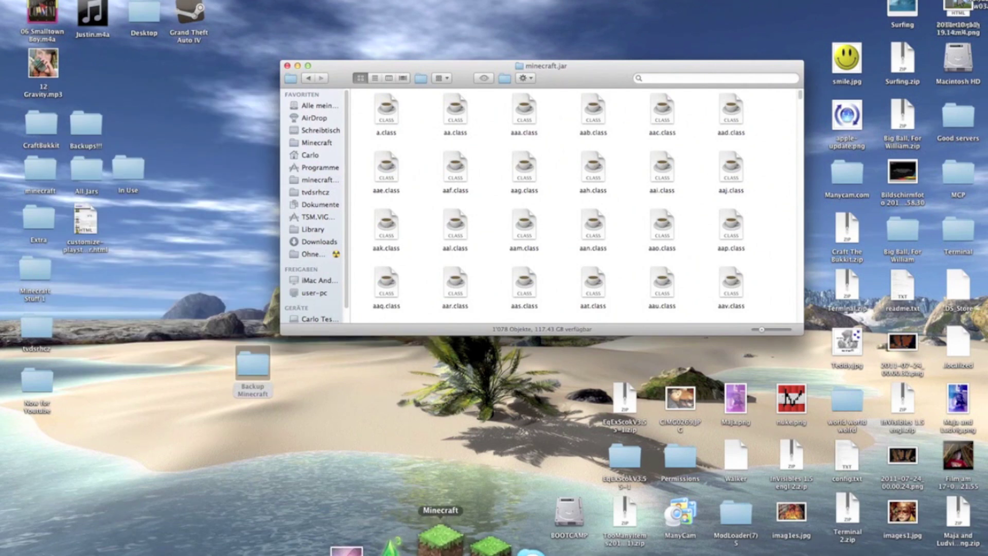
pyautogui.click(449, 541)
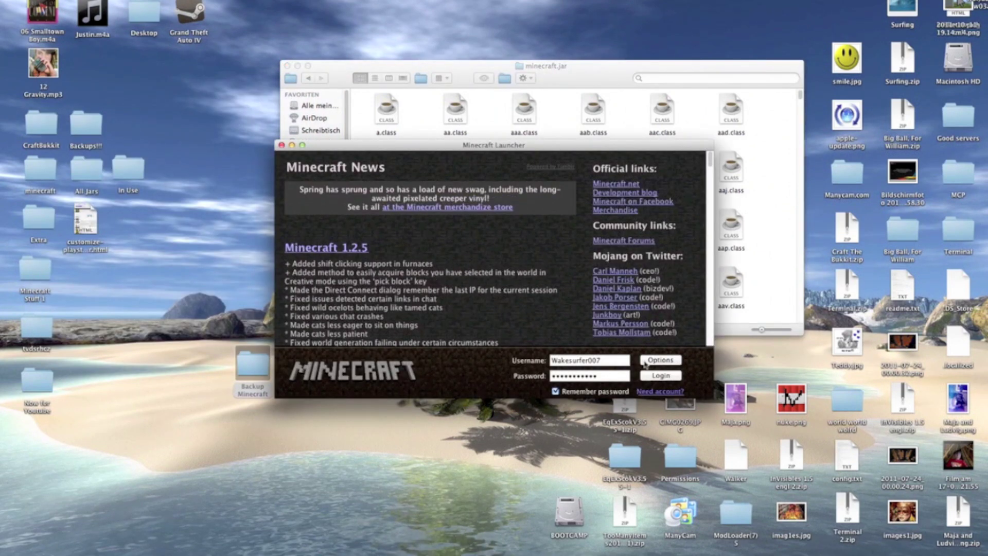
pyautogui.click(660, 375)
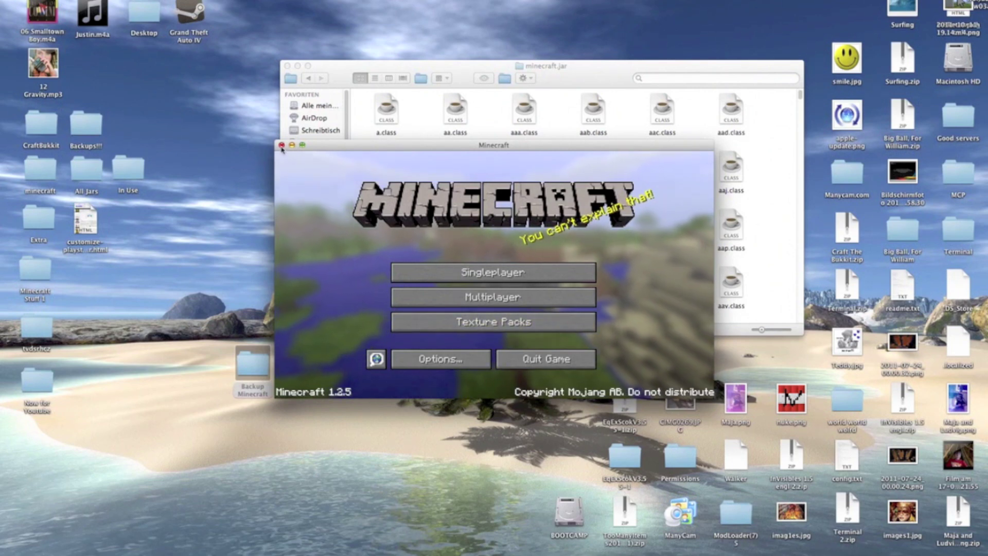
pyautogui.press('super+q')
# Fan out the Downloads stack to show the OptiFine and shaders downloads.
pyautogui.moveTo(345, 80); pyautogui.dragTo(292, 60)
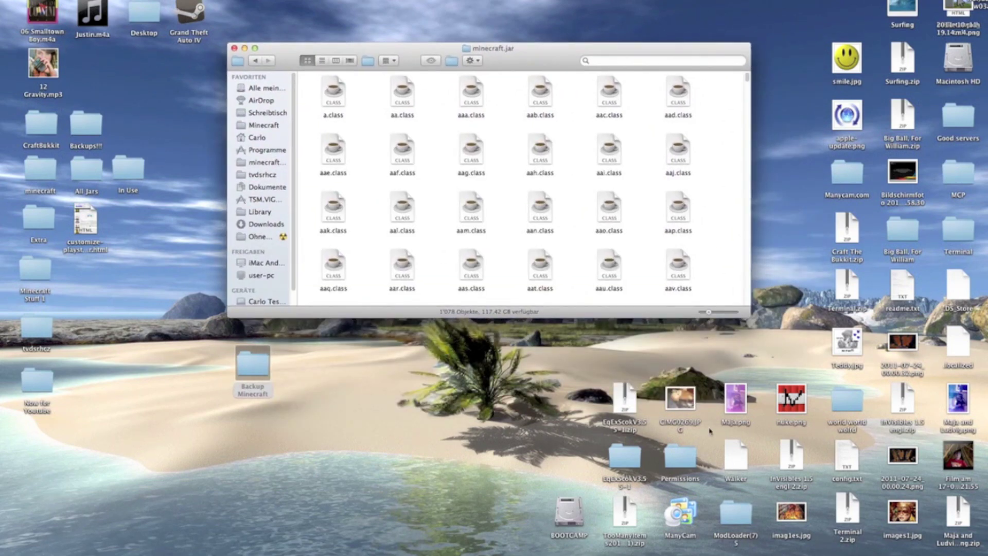
pyautogui.click(711, 552)
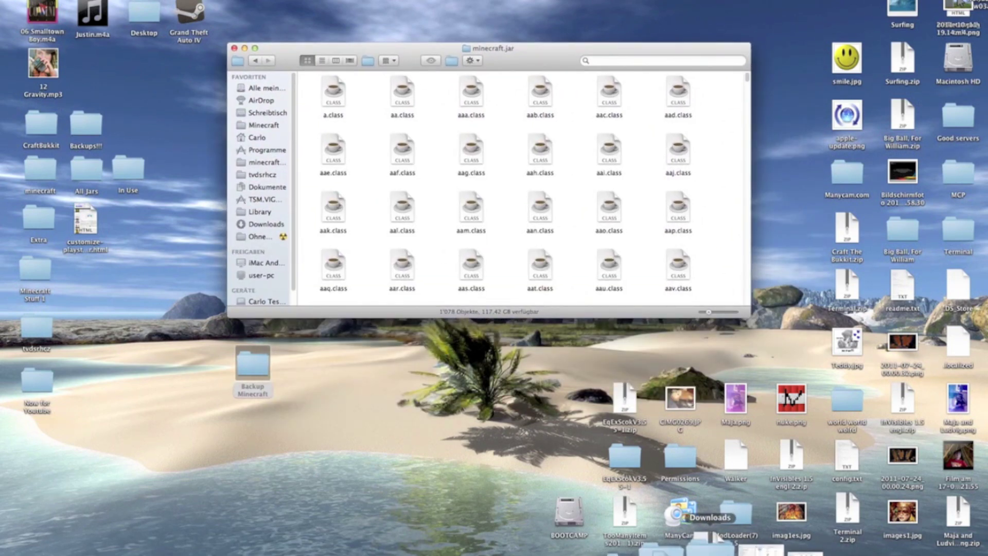
pyautogui.click(711, 550)
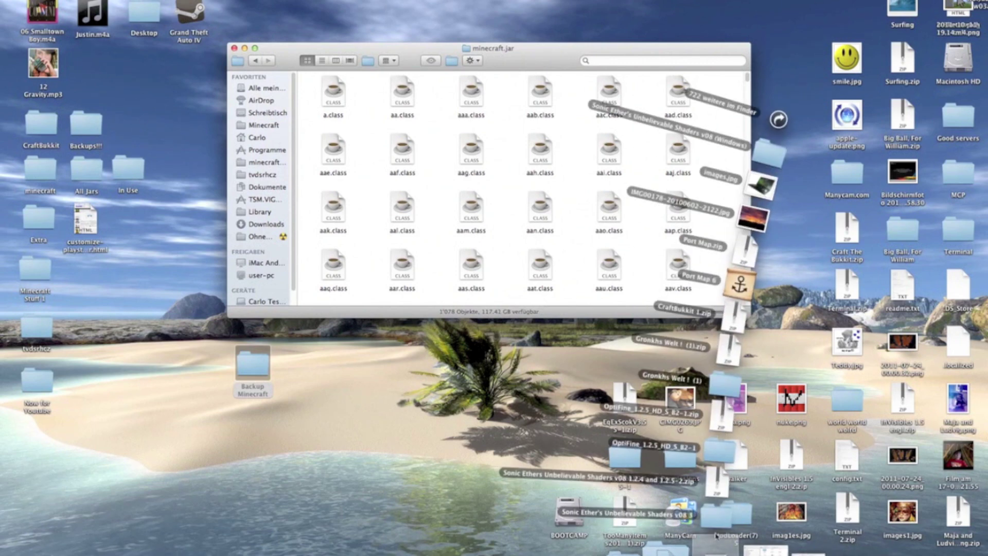
# Open the Sonic Ether's Unbelievable Shaders v08 3 folder and arrange it beside the minecraft.jar window.
pyautogui.click(724, 517)
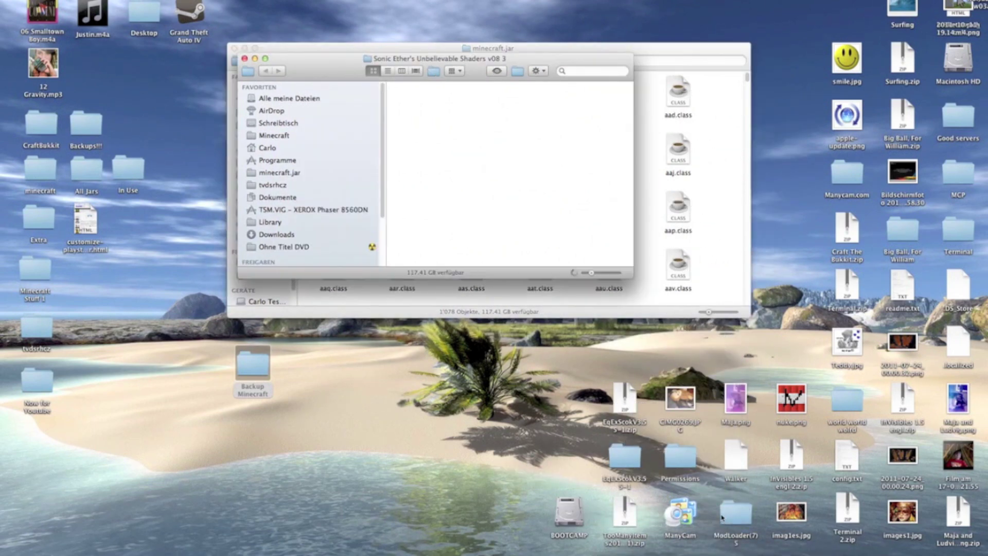
pyautogui.moveTo(357, 72); pyautogui.dragTo(312, 109)
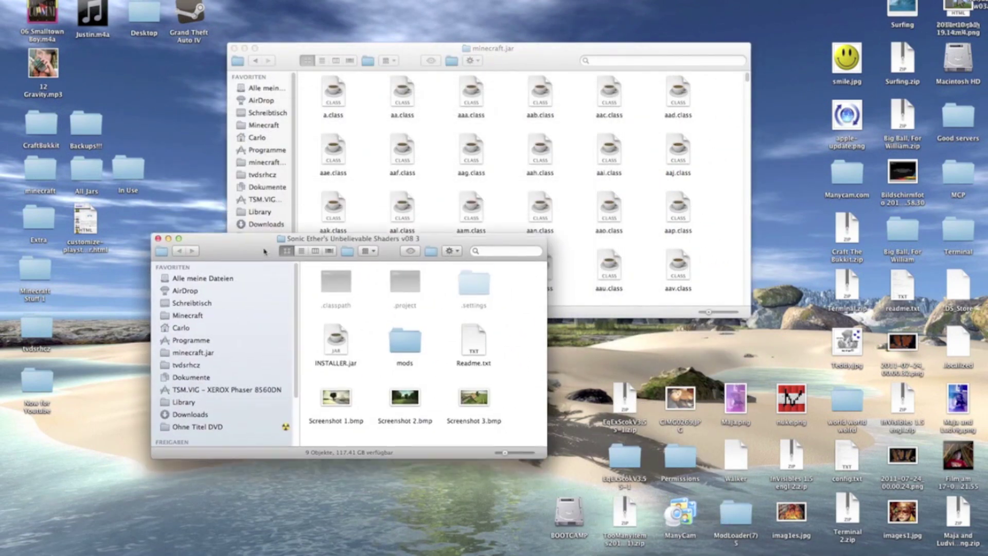
pyautogui.moveTo(264, 251); pyautogui.dragTo(261, 265)
pyautogui.moveTo(496, 48)
pyautogui.mouseDown()
pyautogui.moveTo(589, 40)
pyautogui.moveTo(561, 25)
pyautogui.mouseUp()
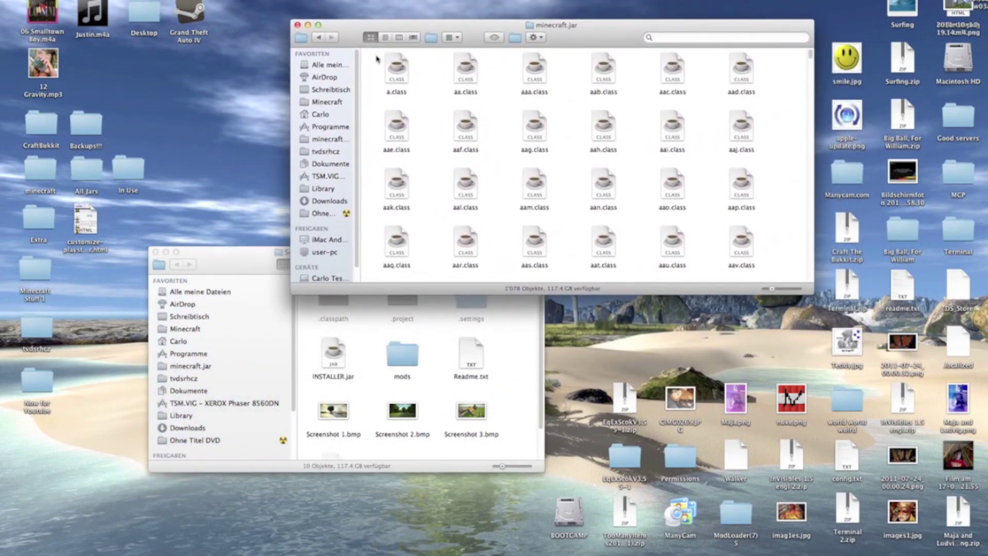
# Select all 1078 files in minecraft.jar and compress them into Archiv.zip.
pyautogui.moveTo(378, 57); pyautogui.dragTo(809, 285)
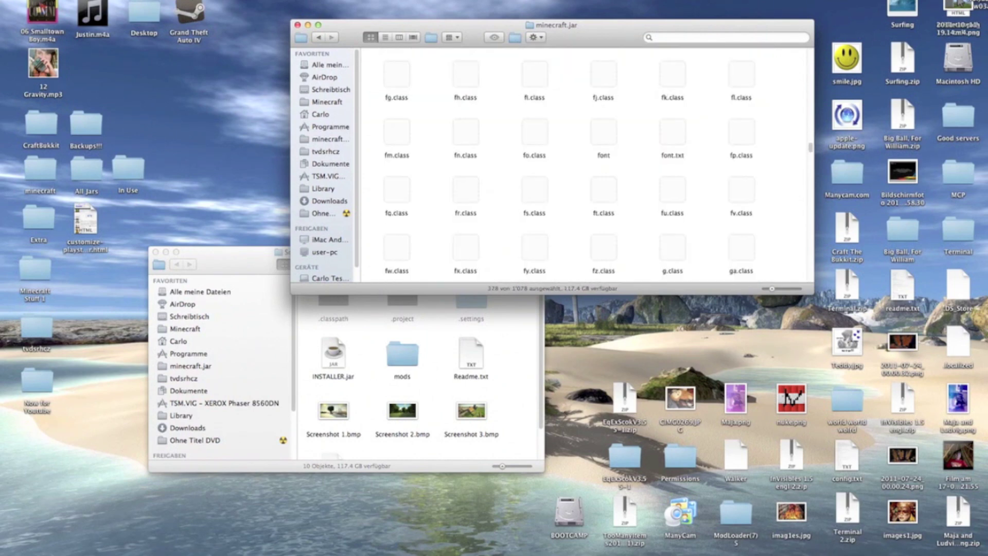
pyautogui.moveTo(810, 284); pyautogui.dragTo(718, 215)
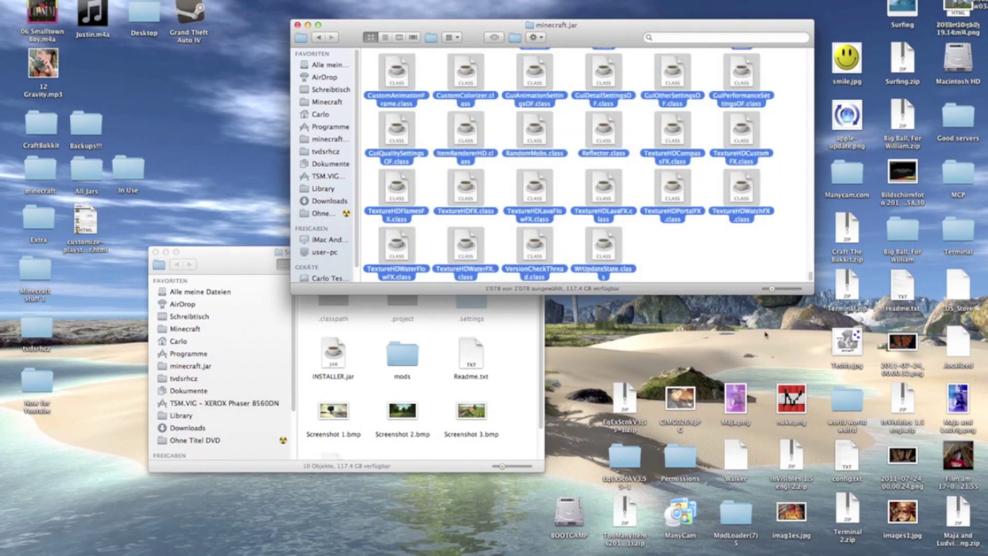
pyautogui.rightClick(737, 195)
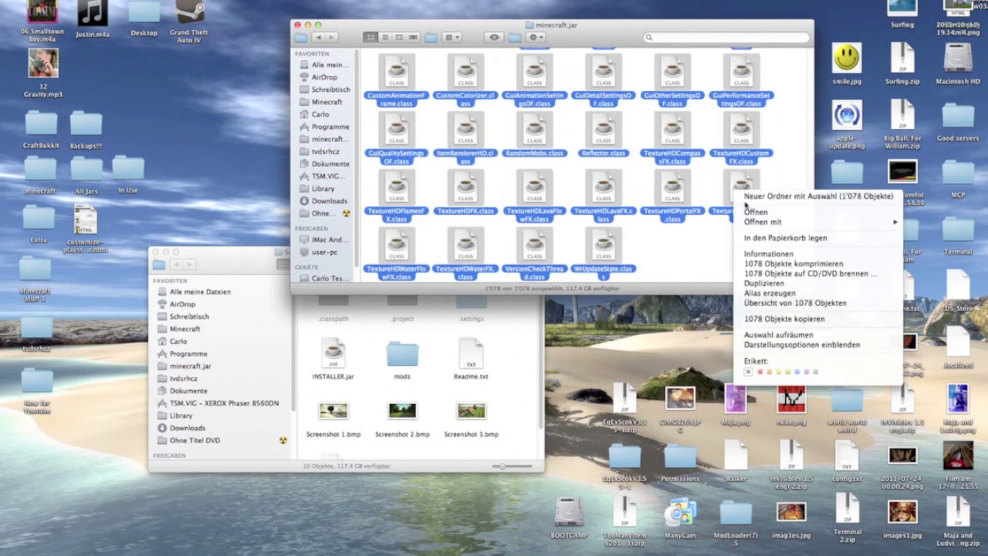
pyautogui.click(797, 264)
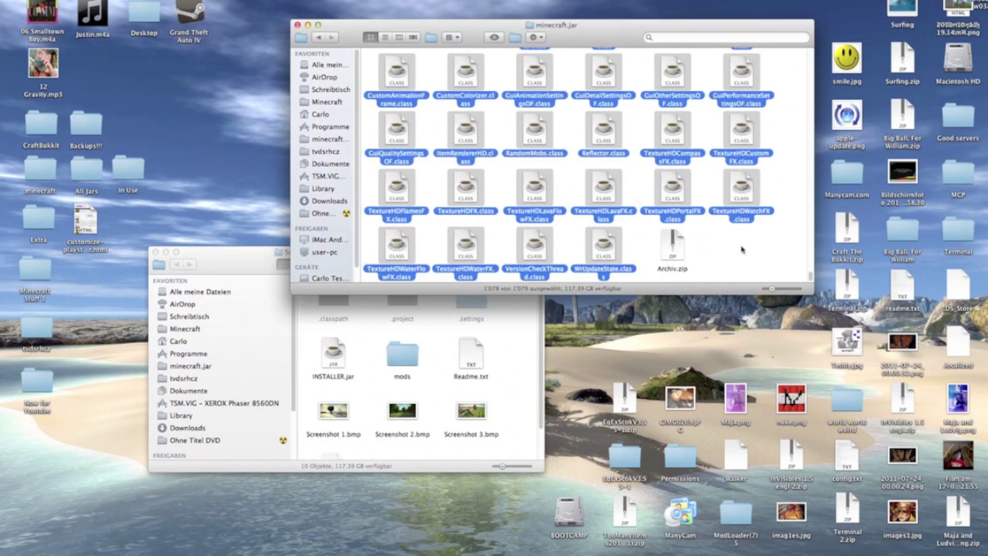
# Move Archiv.zip via Carlo into Library > Application Support > minecraft > bin.
pyautogui.click(679, 254)
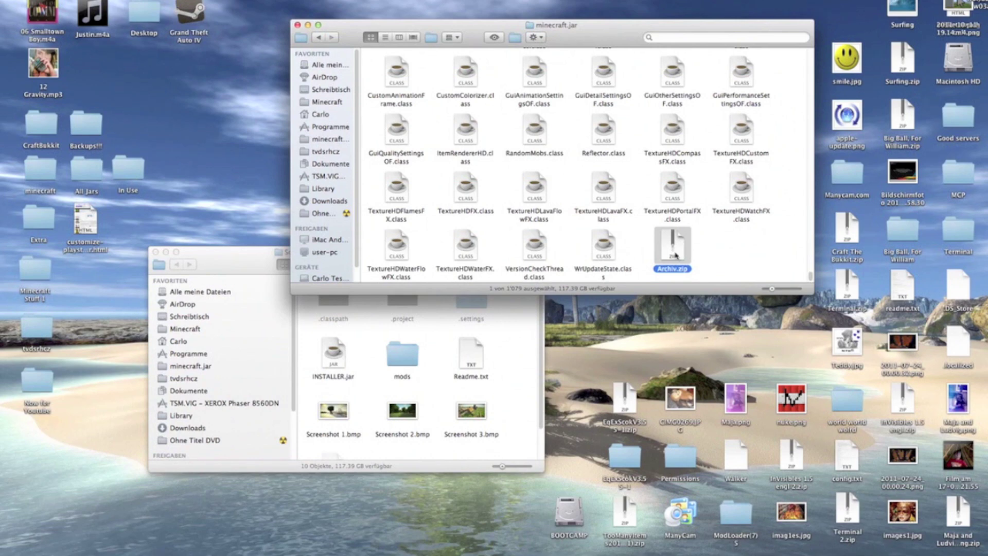
pyautogui.moveTo(676, 256); pyautogui.dragTo(324, 117)
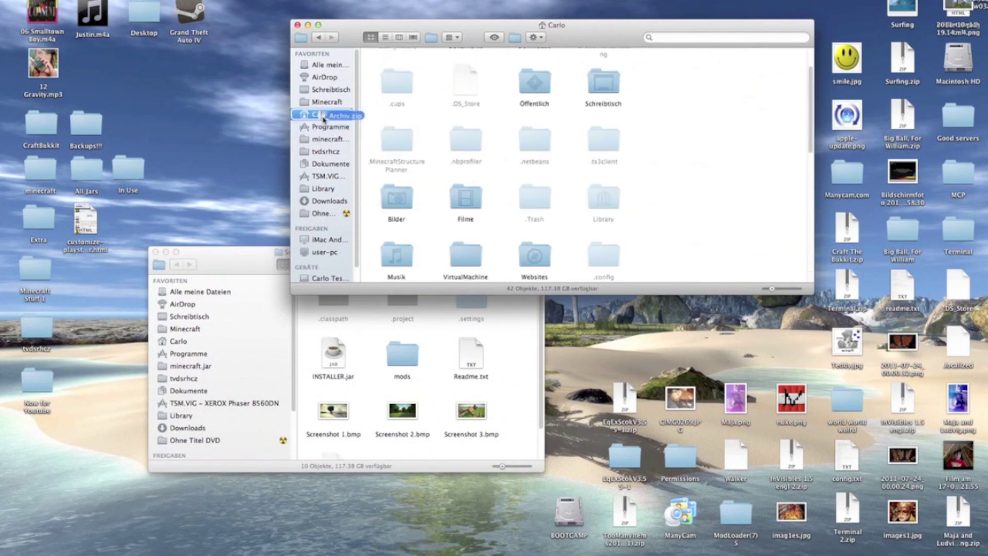
pyautogui.moveTo(324, 117)
pyautogui.mouseDown()
pyautogui.moveTo(610, 203)
pyautogui.moveTo(469, 81)
pyautogui.mouseUp()
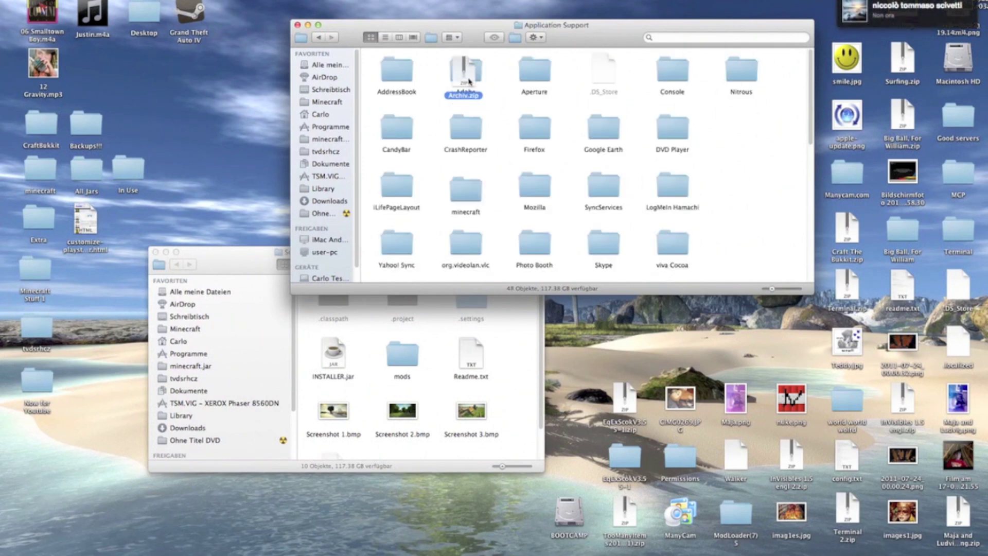
pyautogui.moveTo(469, 82)
pyautogui.mouseDown()
pyautogui.moveTo(483, 186)
pyautogui.moveTo(490, 143)
pyautogui.mouseUp()
# Drag the old unpacked minecraft.jar folder in bin to the Trash.
pyautogui.click(626, 151)
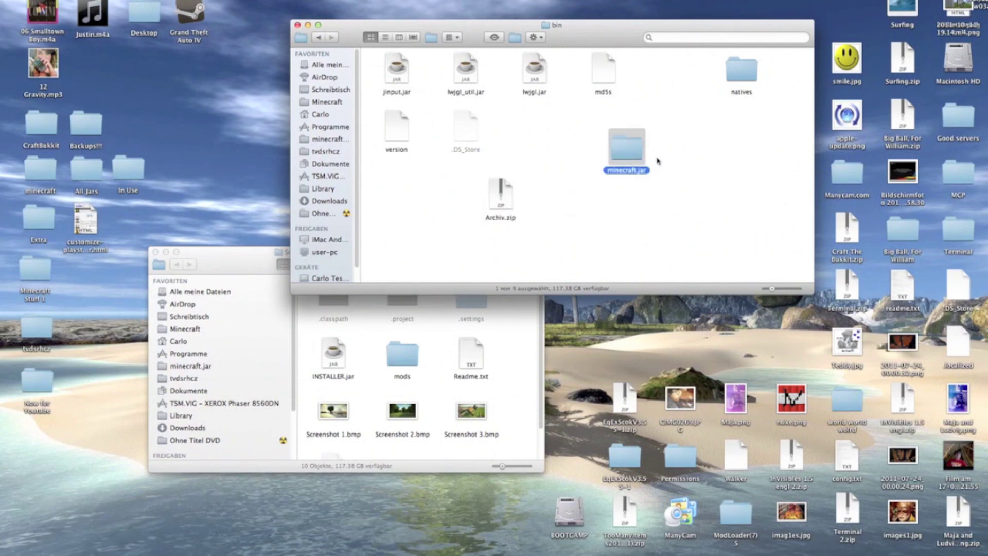
pyautogui.click(659, 160)
pyautogui.moveTo(625, 151); pyautogui.dragTo(958, 540)
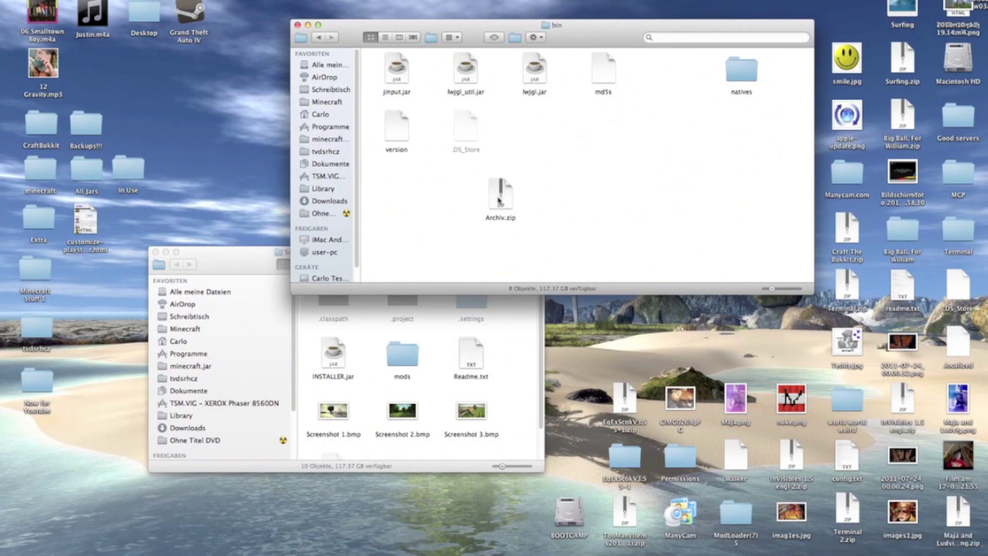
pyautogui.moveTo(501, 198); pyautogui.dragTo(530, 130)
# Rename Archiv.zip to minecraft.jar in its Info window, accepting the .jar extension.
pyautogui.rightClick(527, 136)
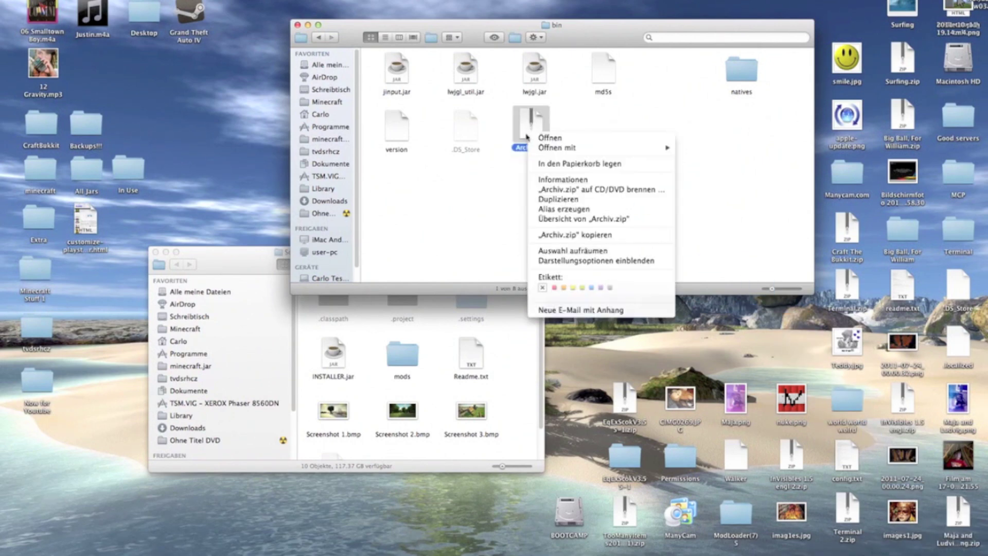
pyautogui.click(561, 182)
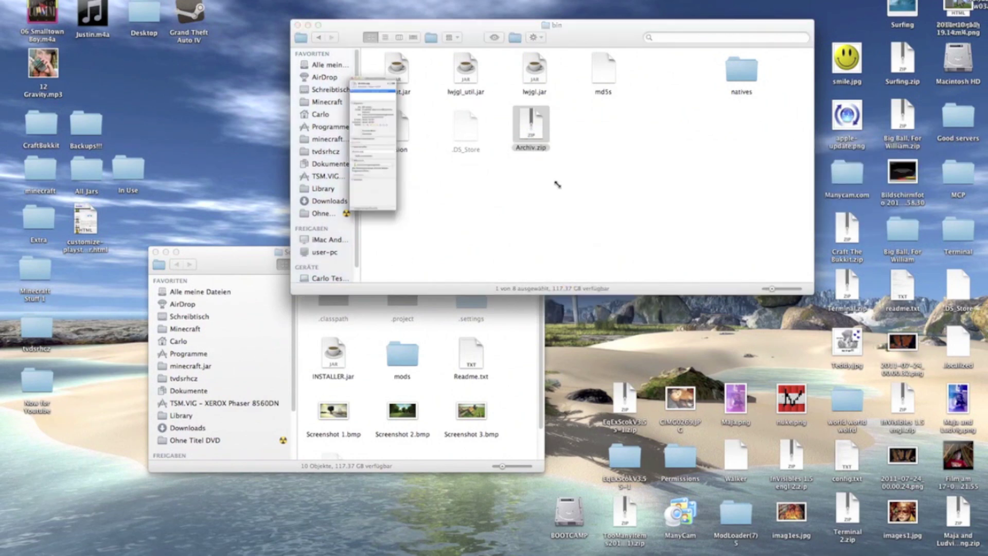
pyautogui.click(67, 205)
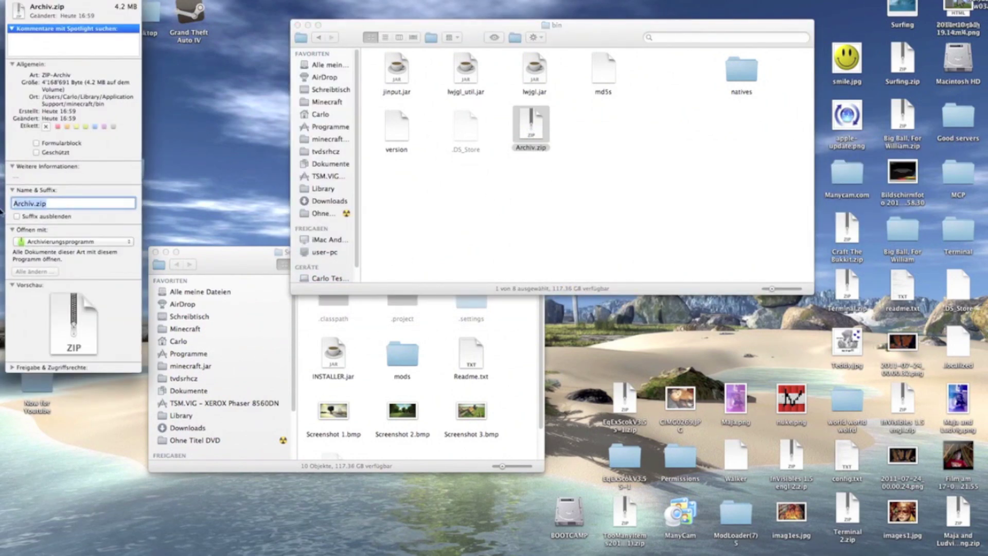
pyautogui.write('minecraft.jar')
pyautogui.press('Return')
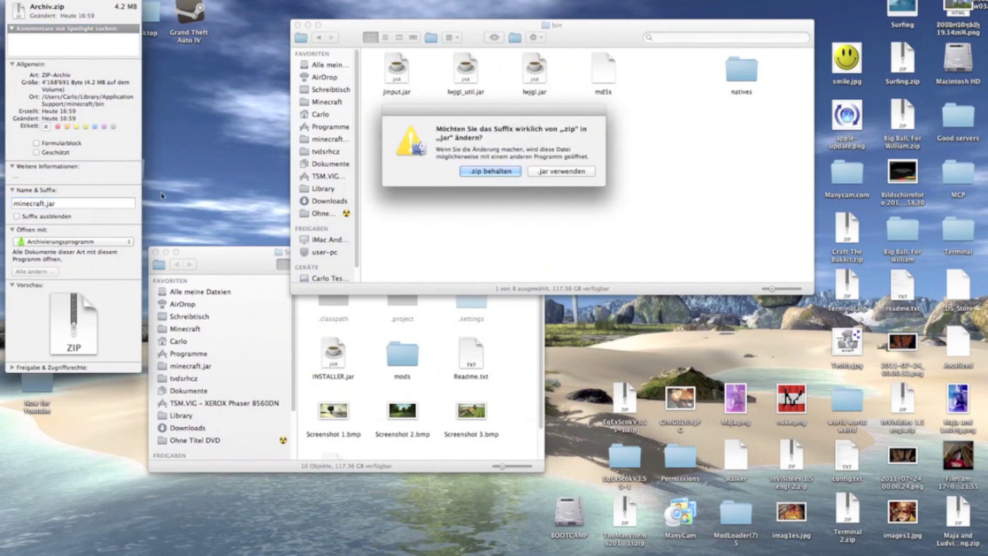
pyautogui.click(563, 171)
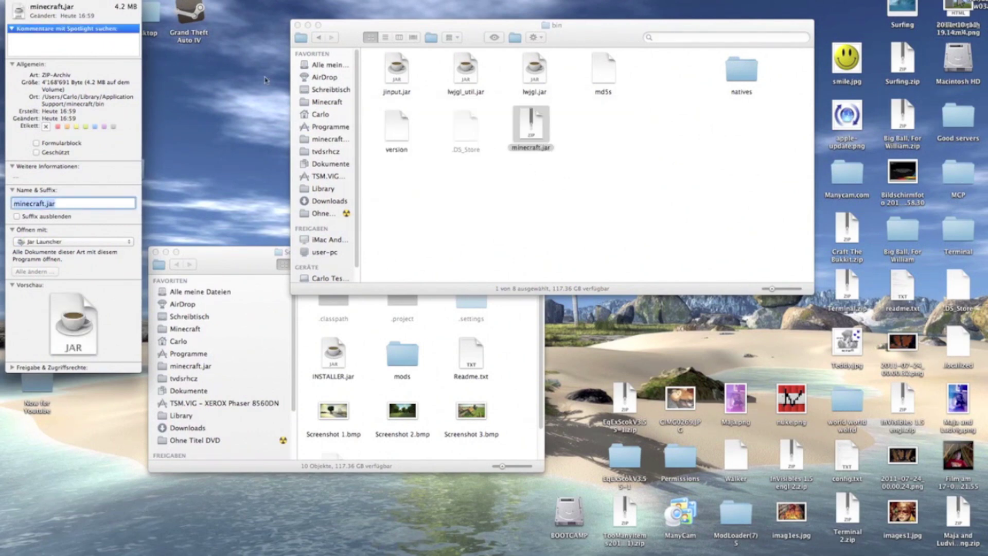
pyautogui.press('super+w')
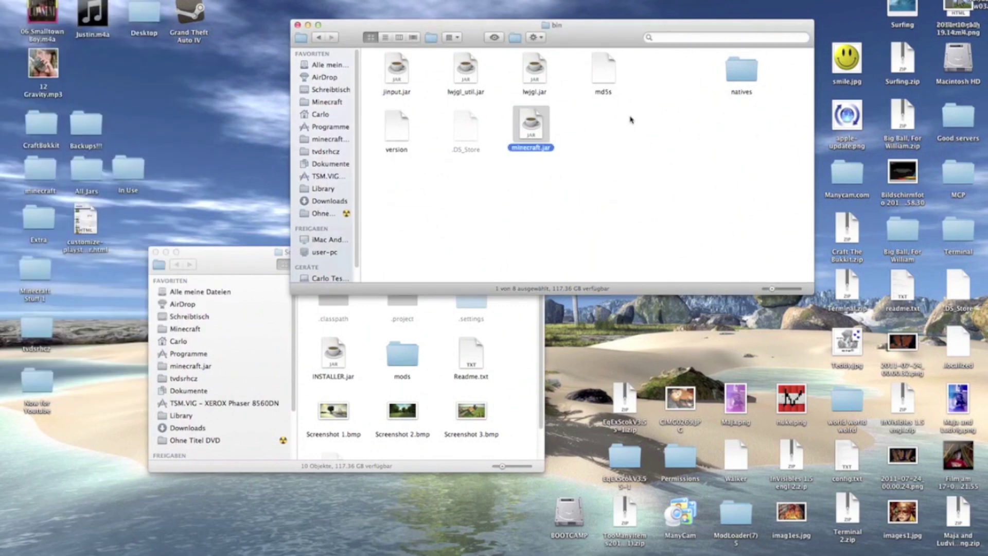
pyautogui.click(555, 143)
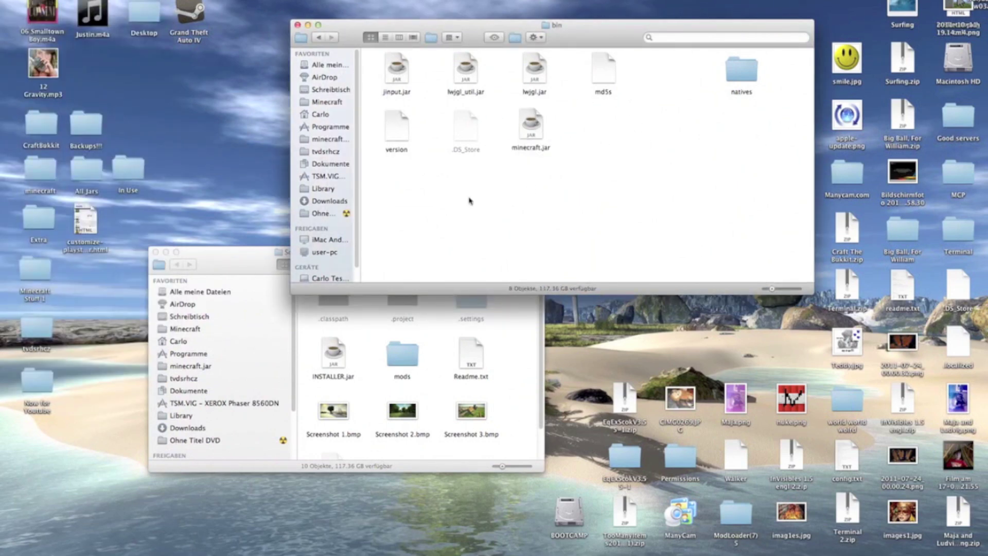
# Launch the shaders folder's INSTALLER.jar and confirm opening it with Java.
pyautogui.moveTo(218, 256)
pyautogui.mouseDown()
pyautogui.moveTo(182, 253)
pyautogui.moveTo(170, 139)
pyautogui.mouseUp()
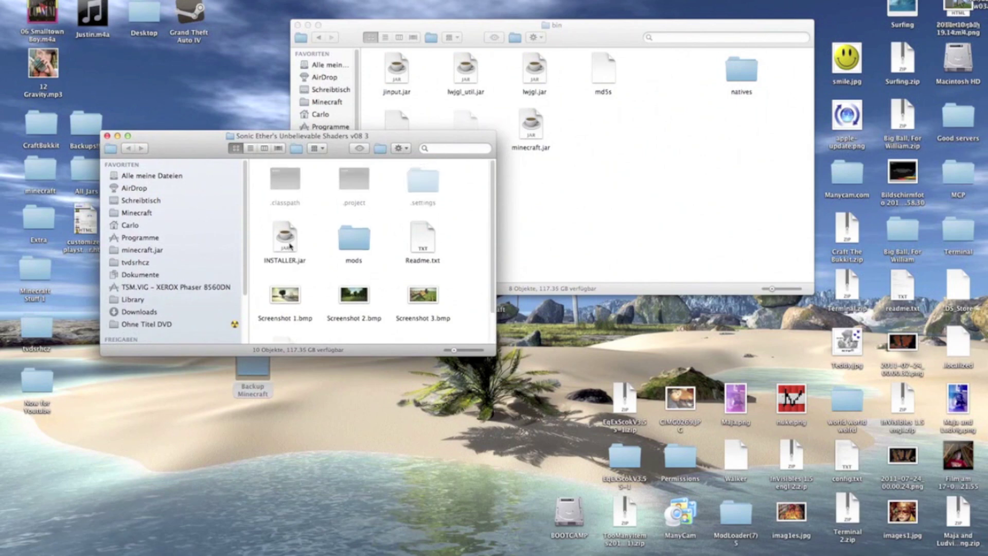
pyautogui.scroll(-2, 282, 177)
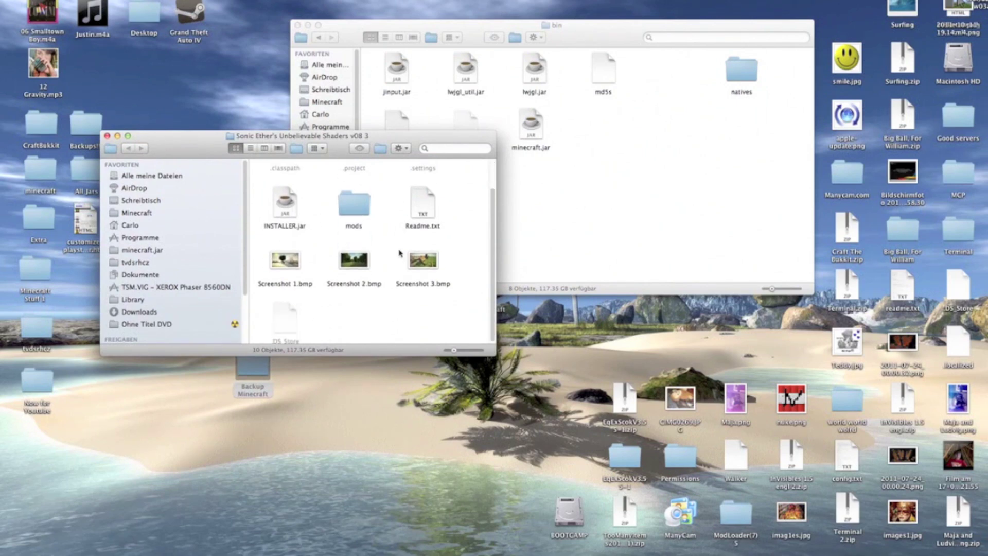
pyautogui.scroll(2, 318, 289)
pyautogui.click(286, 243)
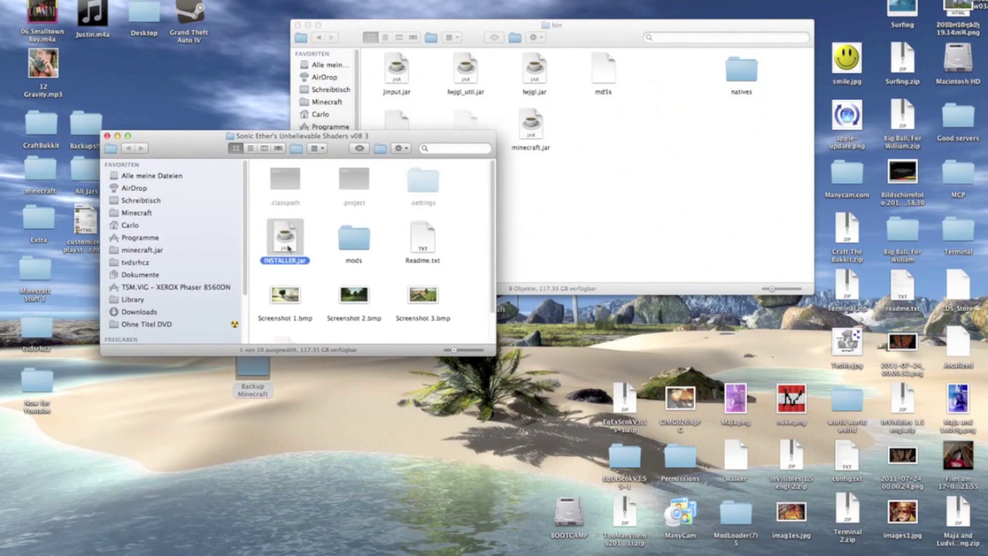
pyautogui.doubleClick(288, 248)
pyautogui.click(575, 189)
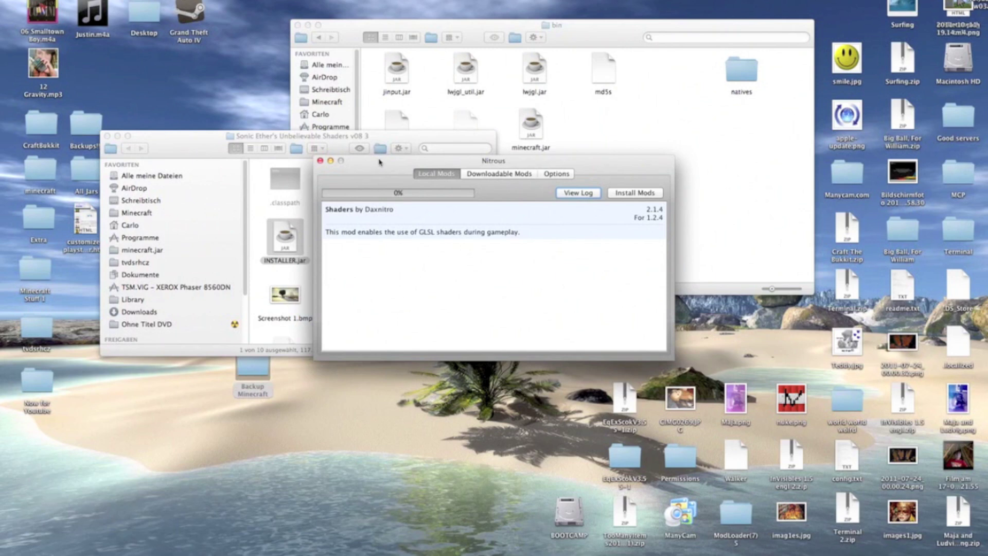
# Install the Shaders 2.1.4 mod with Nitrous and close it after installation completes.
pyautogui.moveTo(380, 162); pyautogui.dragTo(377, 136)
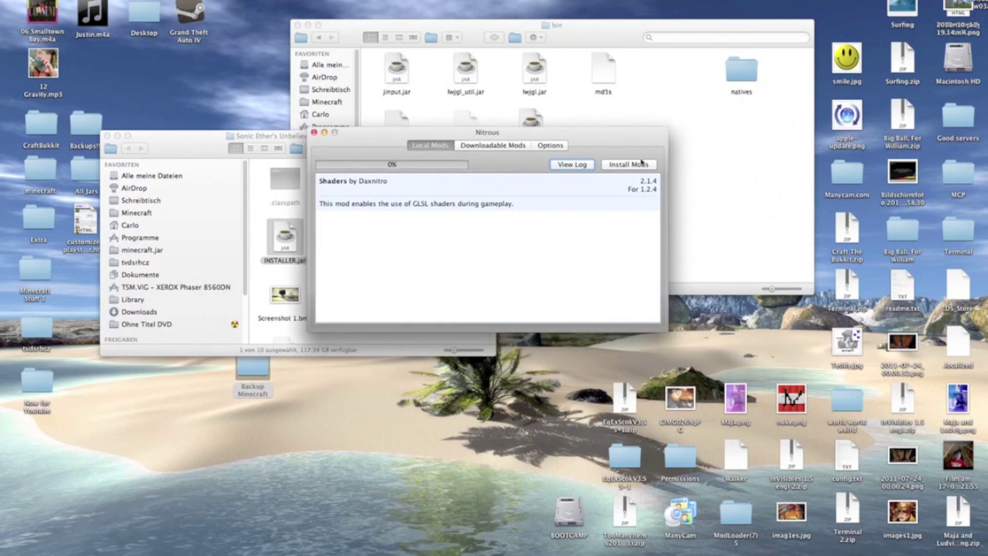
pyautogui.click(630, 165)
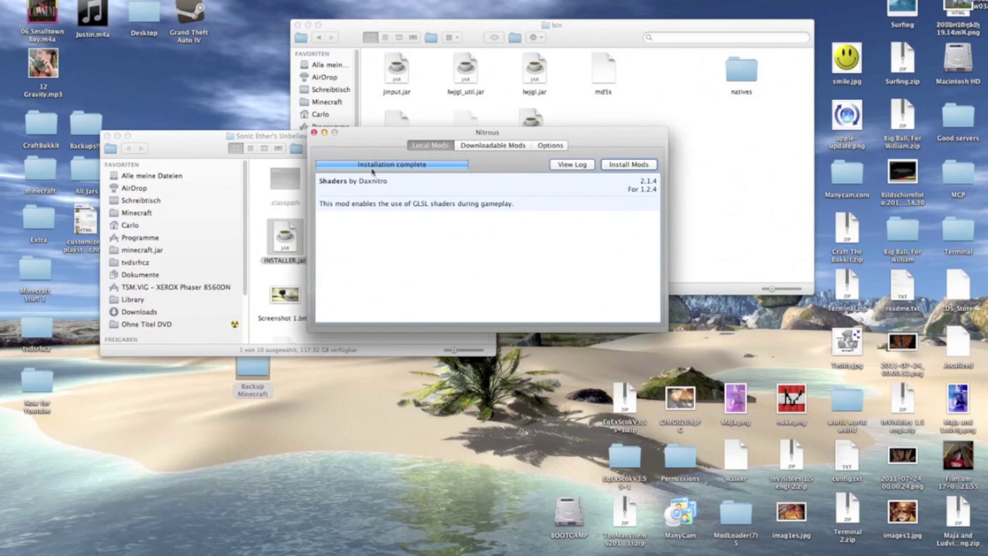
pyautogui.click(315, 133)
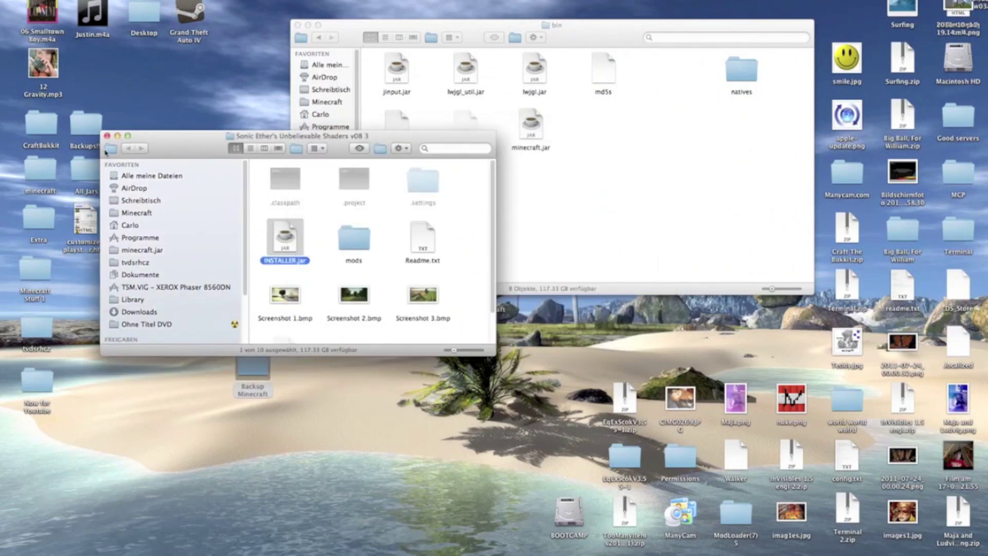
# Close the shaders window and create a new folder named mods in minecraft.
pyautogui.click(106, 138)
pyautogui.click(318, 37)
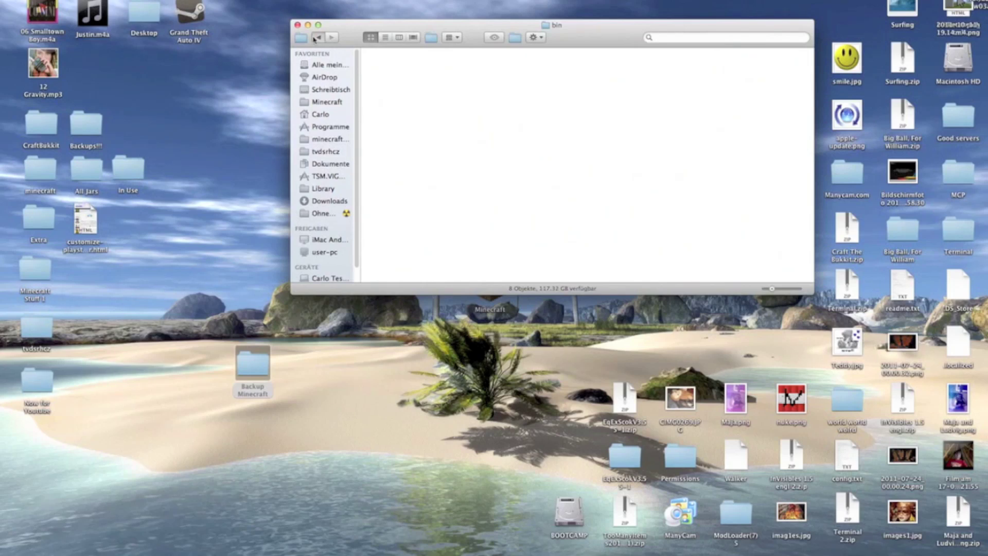
pyautogui.rightClick(544, 207)
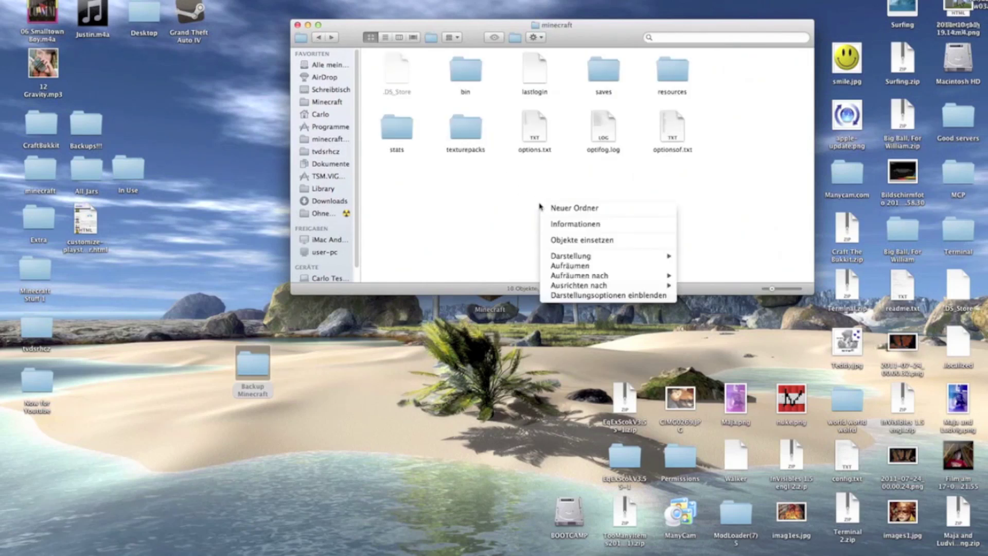
pyautogui.click(571, 210)
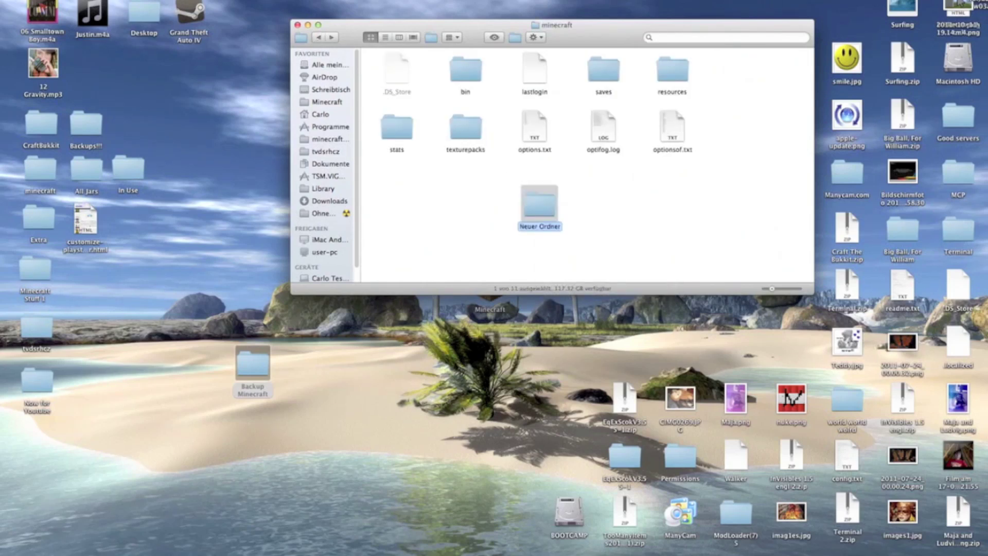
pyautogui.write('mods')
pyautogui.press('Return')
# Reposition the mods folder, close the minecraft window, and relaunch Minecraft.
pyautogui.moveTo(546, 202); pyautogui.dragTo(399, 179)
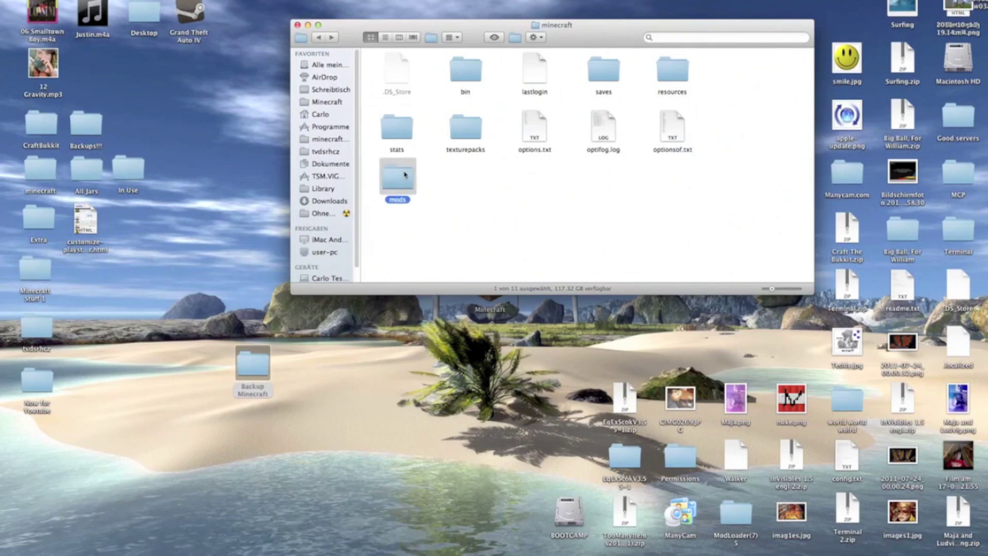
pyautogui.click(501, 188)
pyautogui.click(298, 26)
pyautogui.click(466, 417)
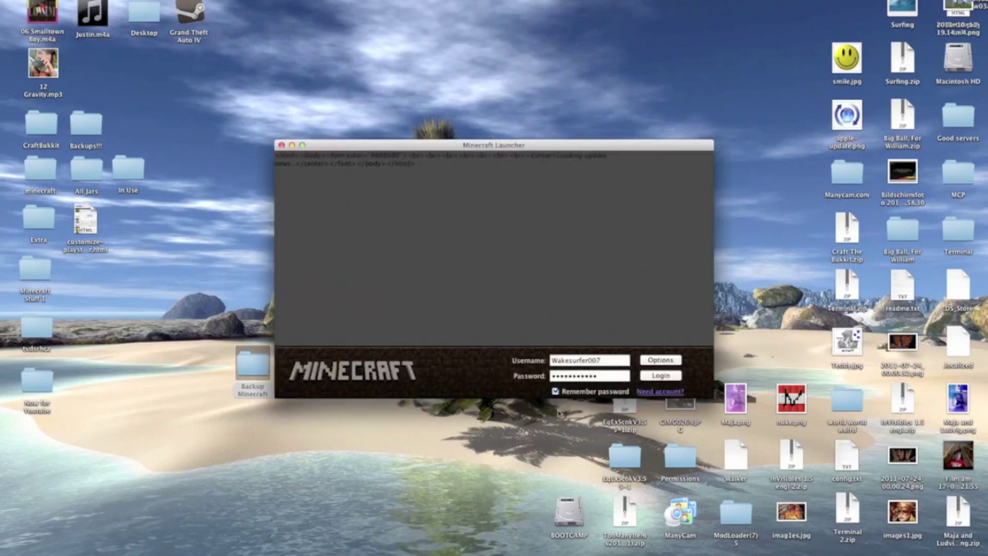
# Log in, open Singleplayer's empty Select World screen, and maximise the game window.
pyautogui.click(663, 376)
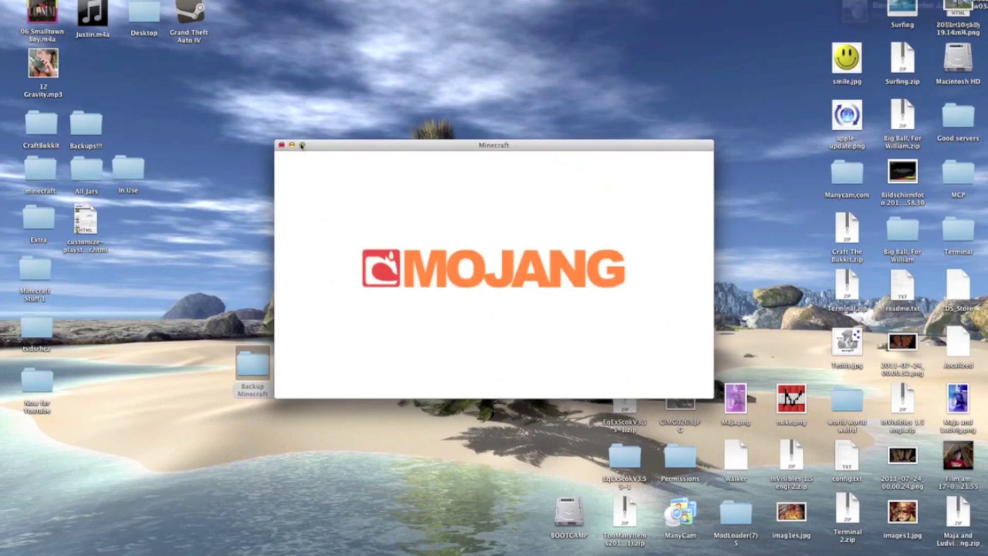
pyautogui.click(488, 272)
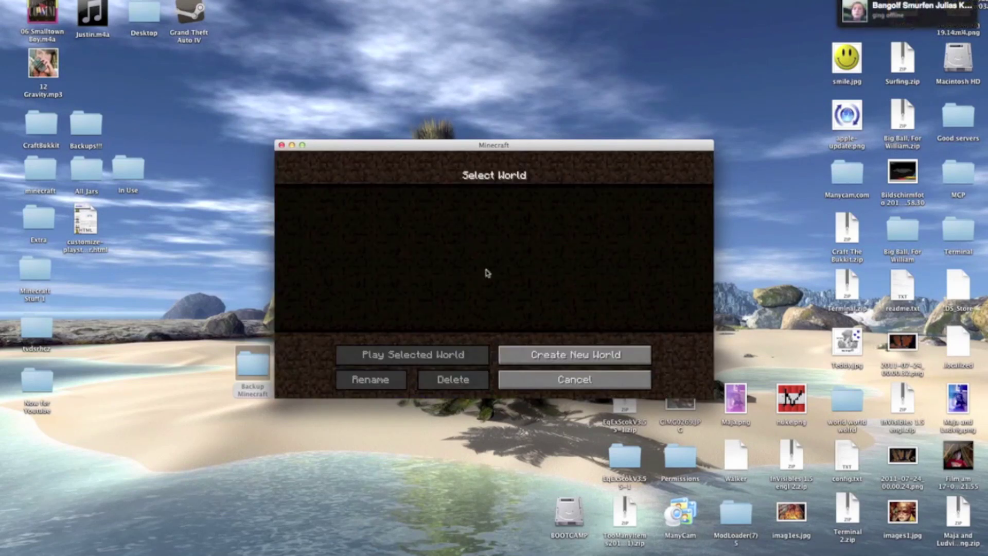
pyautogui.click(302, 146)
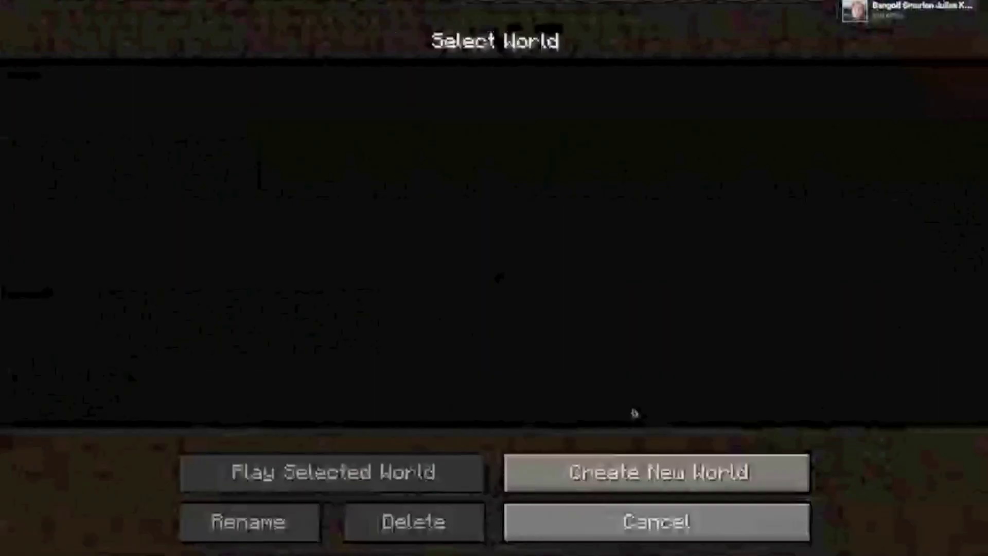
# Create a Creative world named Youtube and walk through its forest.
pyautogui.click(640, 463)
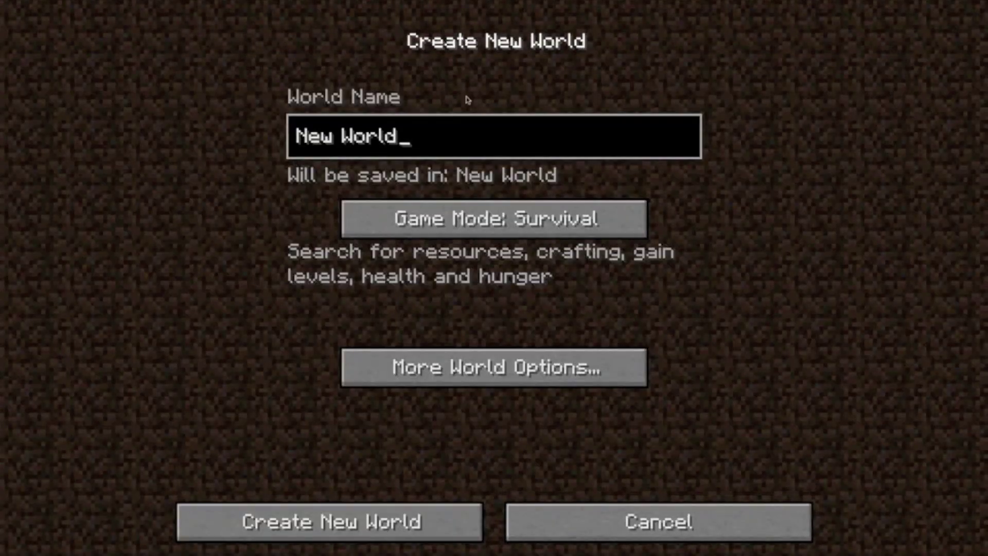
pyautogui.press('BackSpace')
pyautogui.press('BackSpace')
pyautogui.press('BackSpace')
pyautogui.press('BackSpace')
pyautogui.press('BackSpace')
pyautogui.press('BackSpace')
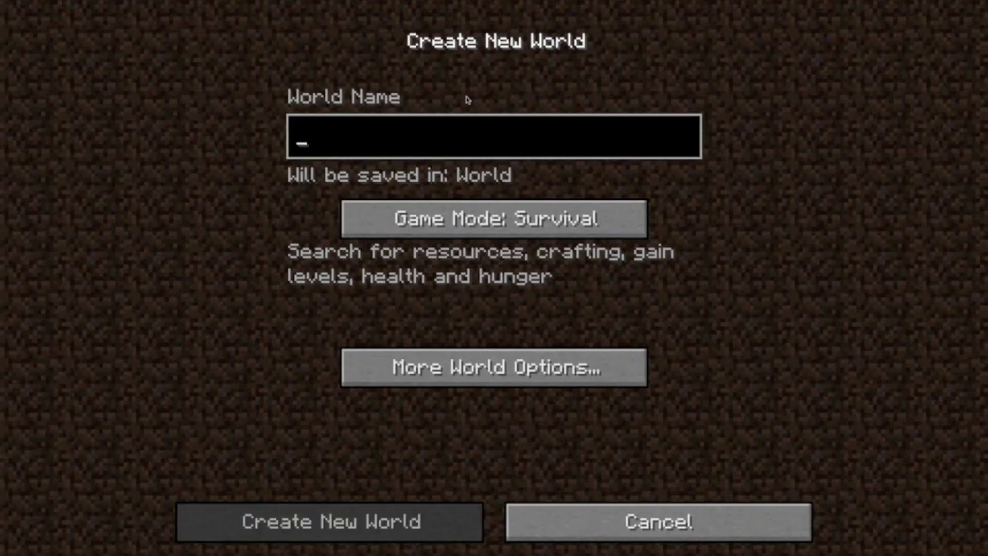
pyautogui.write('Youtube')
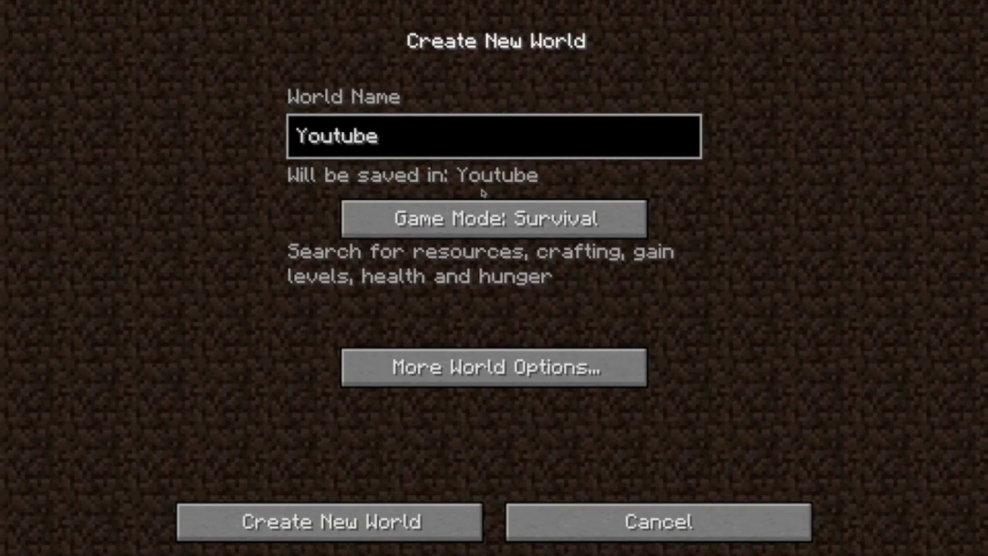
pyautogui.click(494, 219)
pyautogui.click(510, 368)
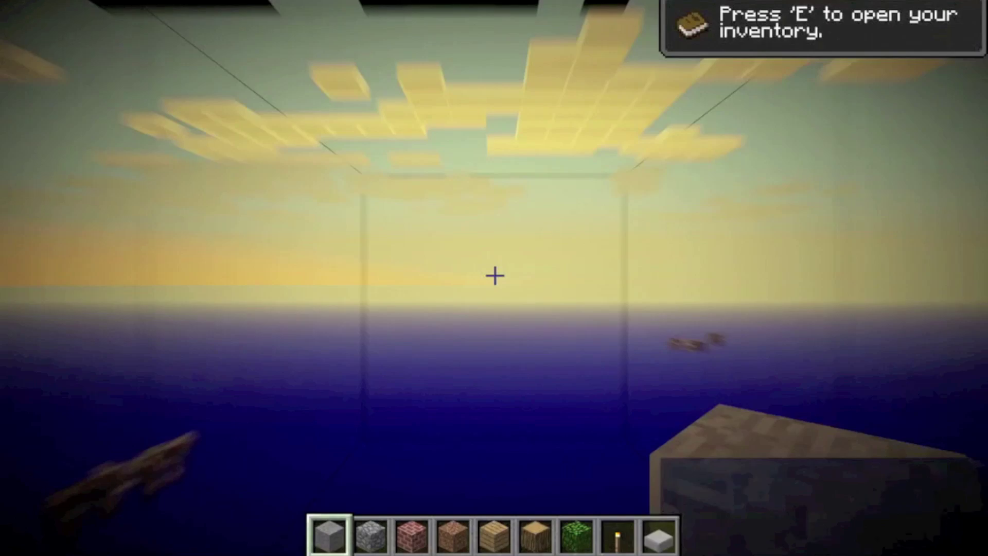
pyautogui.press('w')
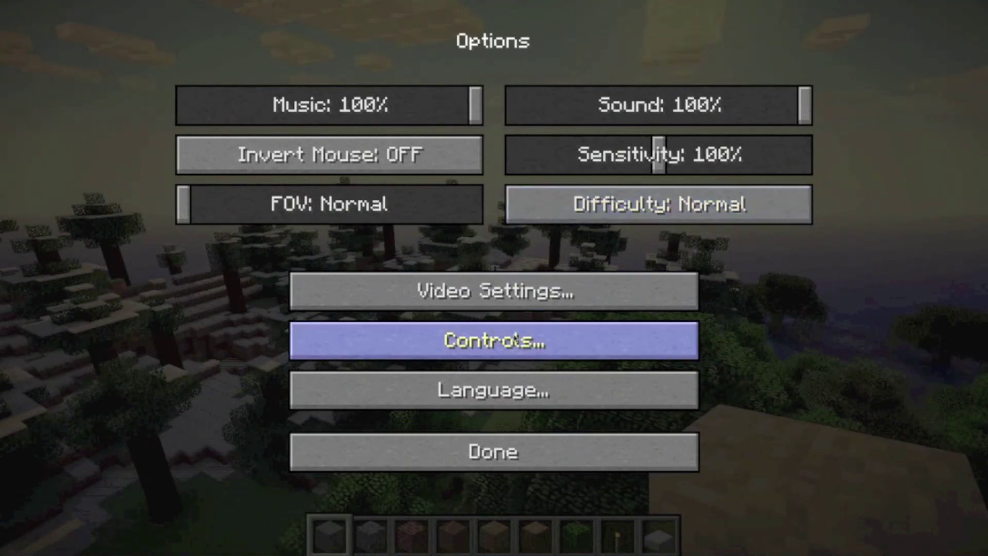
# Bind Zoom to Z in Controls, return to the game, and test zooming on snowy trees.
pyautogui.click(514, 338)
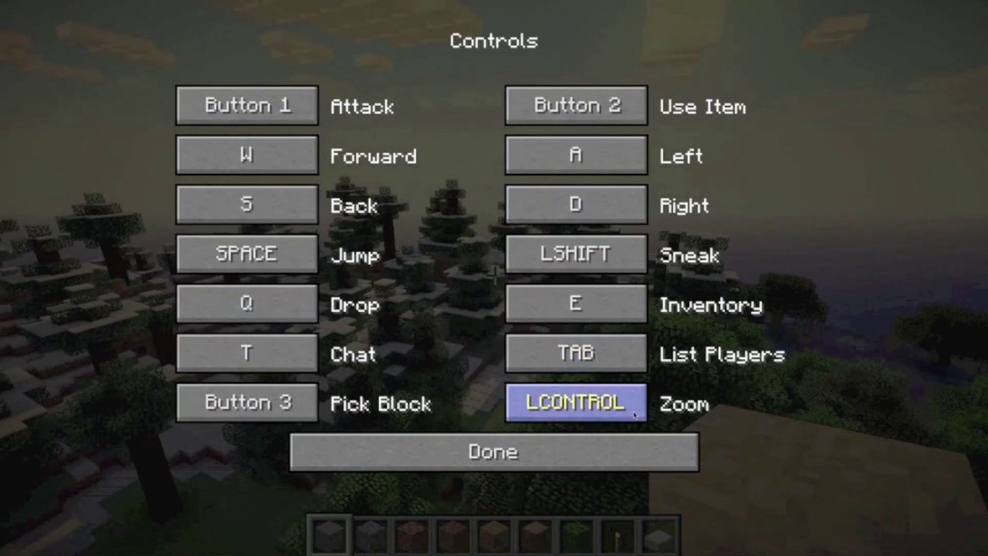
pyautogui.press('z')
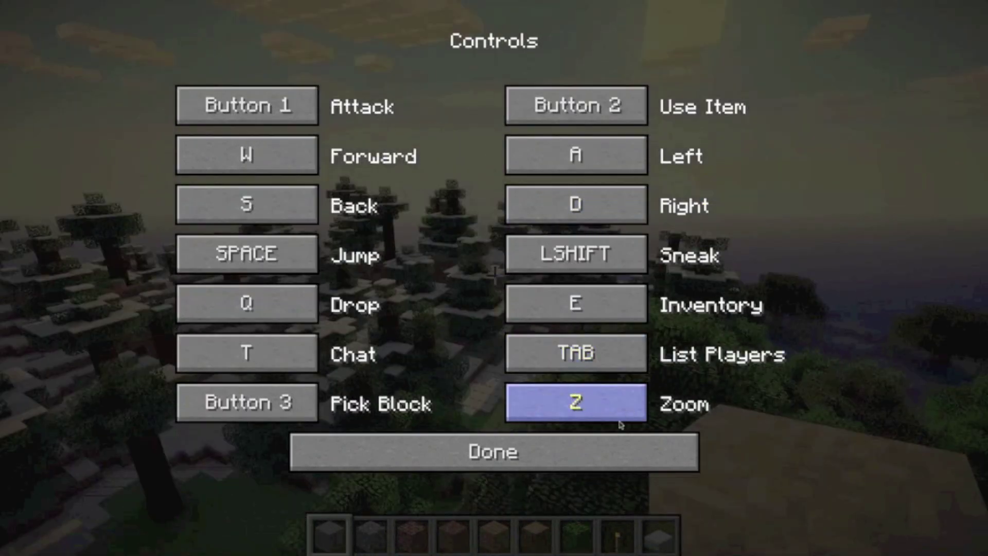
pyautogui.click(595, 453)
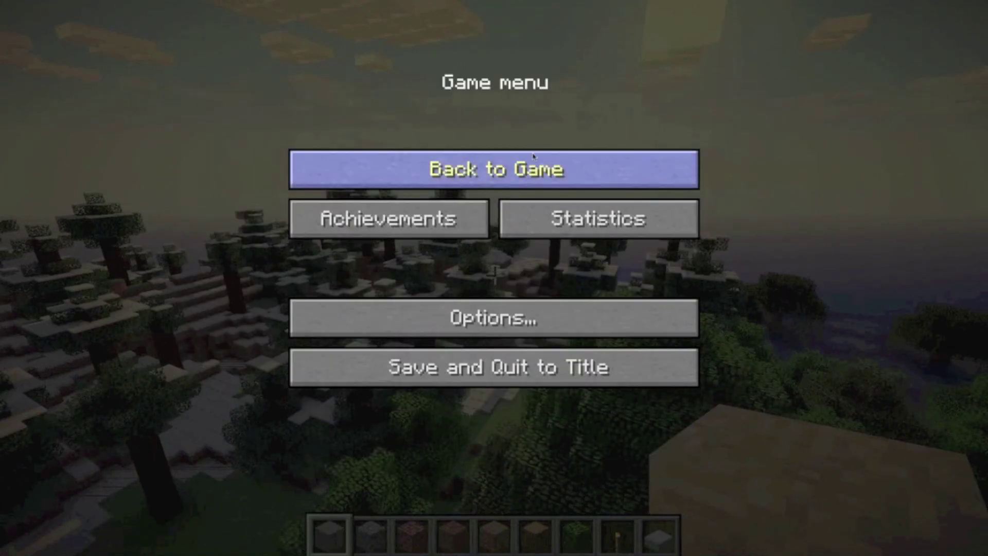
pyautogui.click(533, 159)
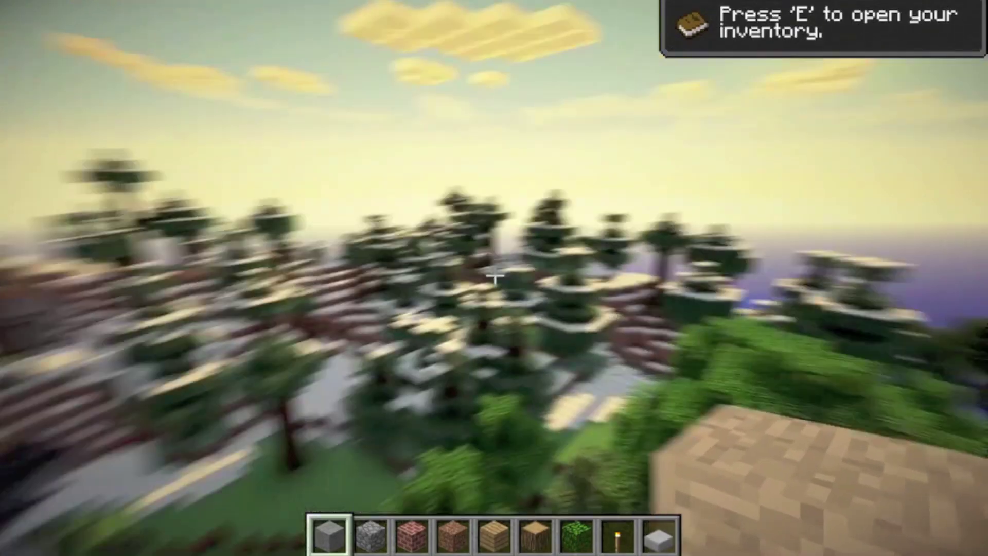
pyautogui.press('z')
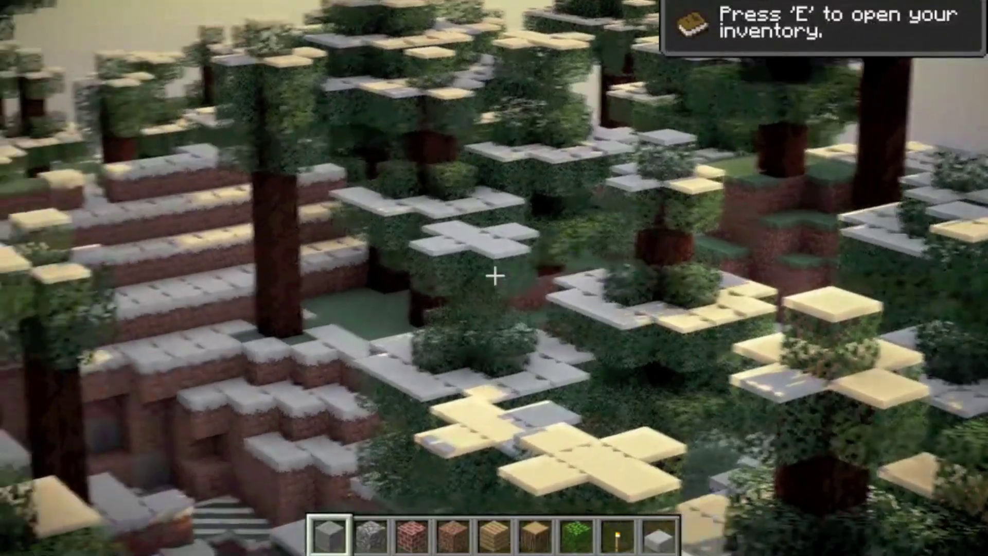
pyautogui.press('z')
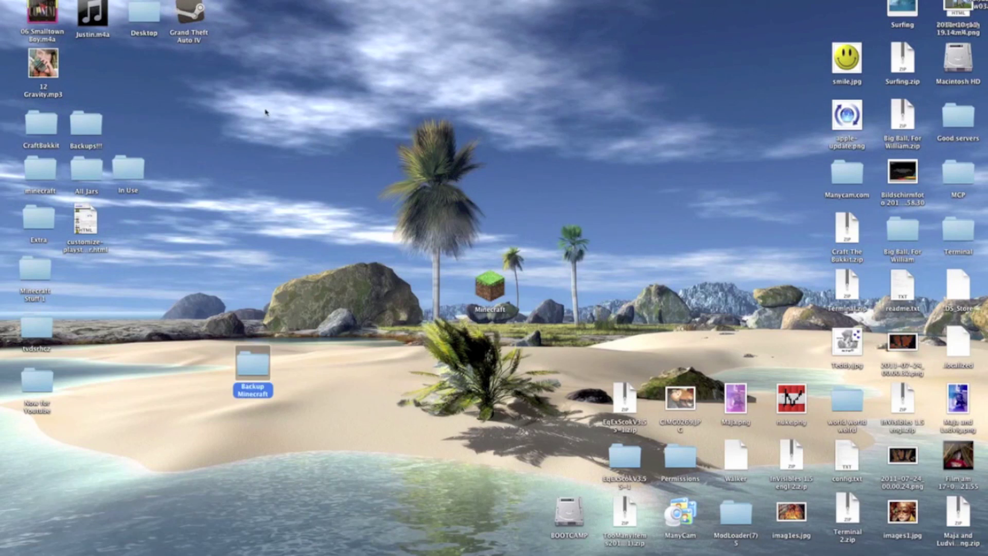
# Browse to Library > Application Support > minecraft and enlarge that folder window.
pyautogui.doubleClick(248, 370)
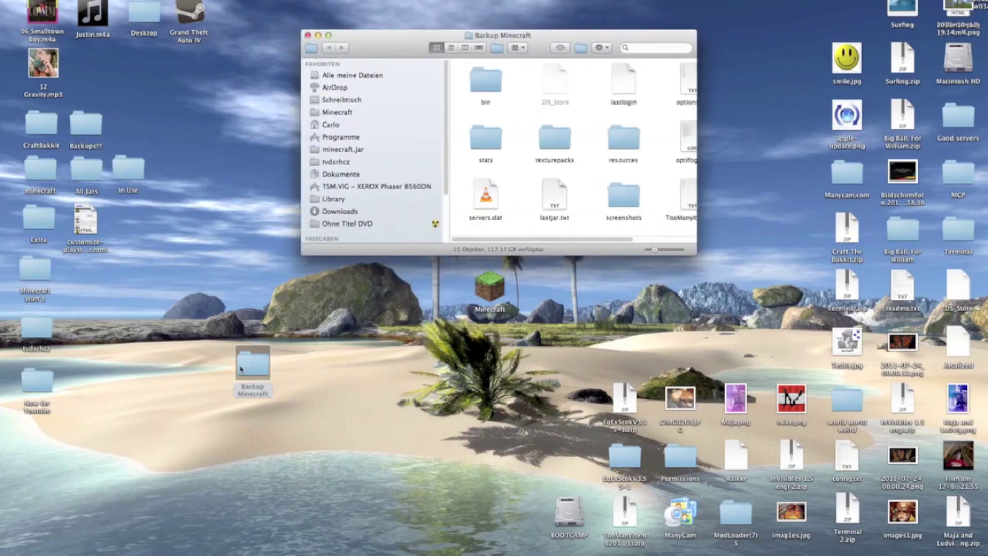
pyautogui.click(349, 126)
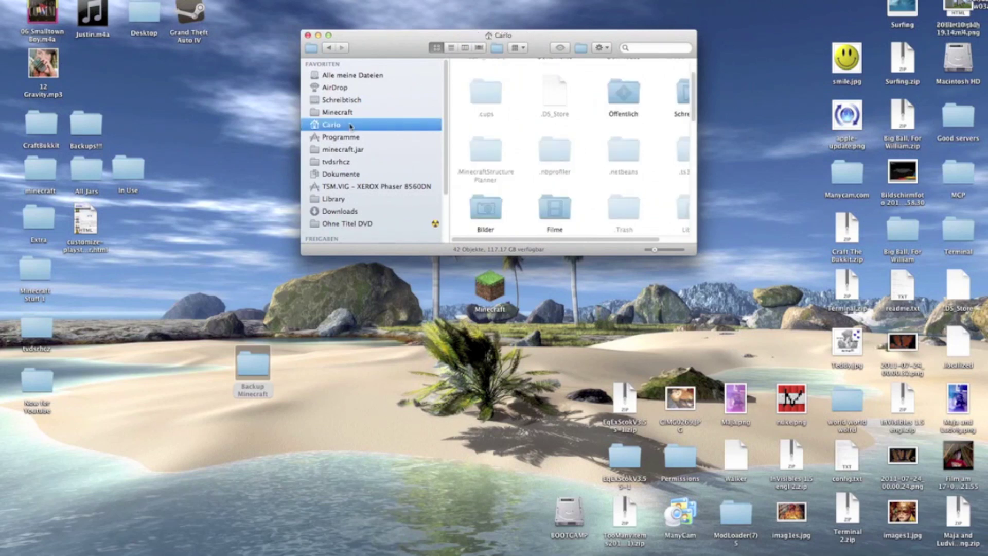
pyautogui.doubleClick(684, 212)
pyautogui.doubleClick(556, 87)
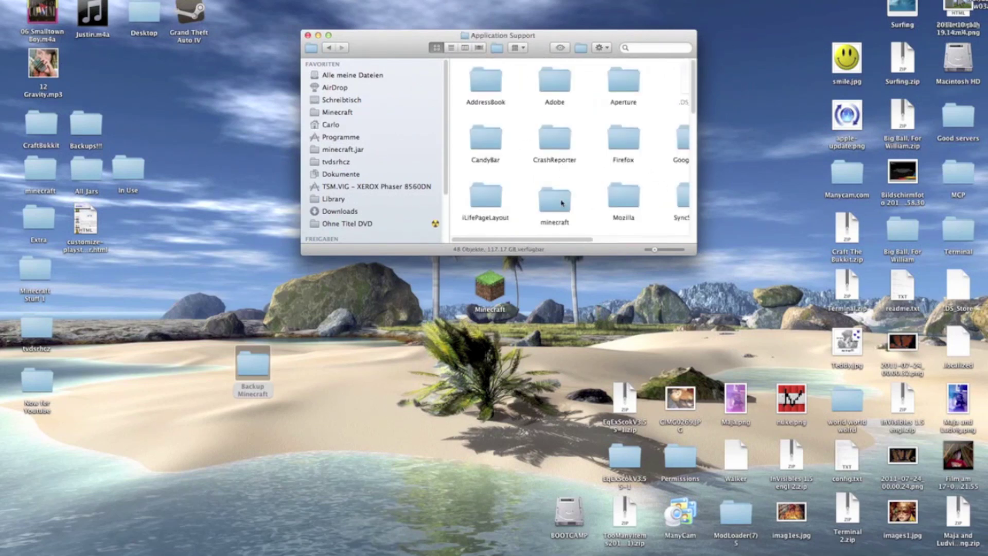
pyautogui.doubleClick(562, 204)
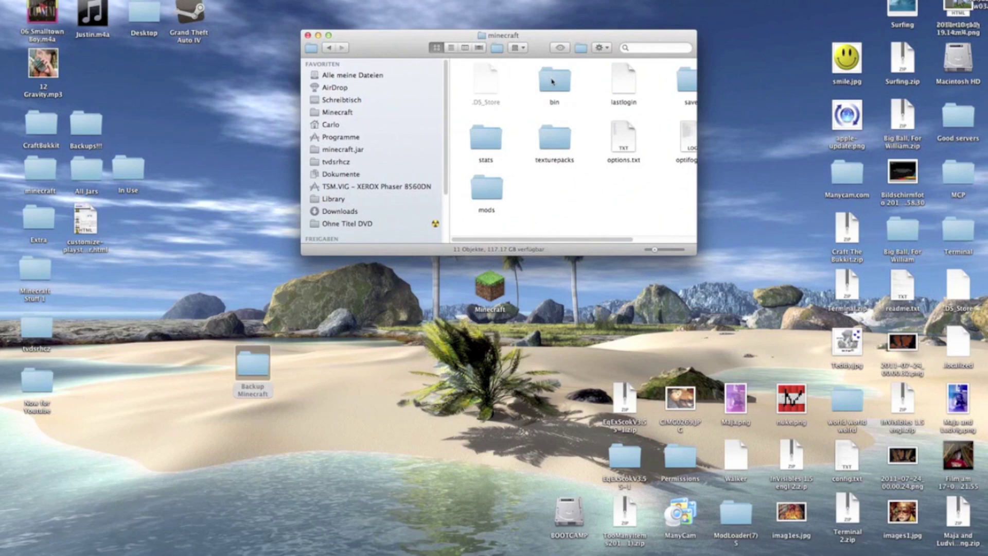
pyautogui.moveTo(695, 252); pyautogui.dragTo(746, 287)
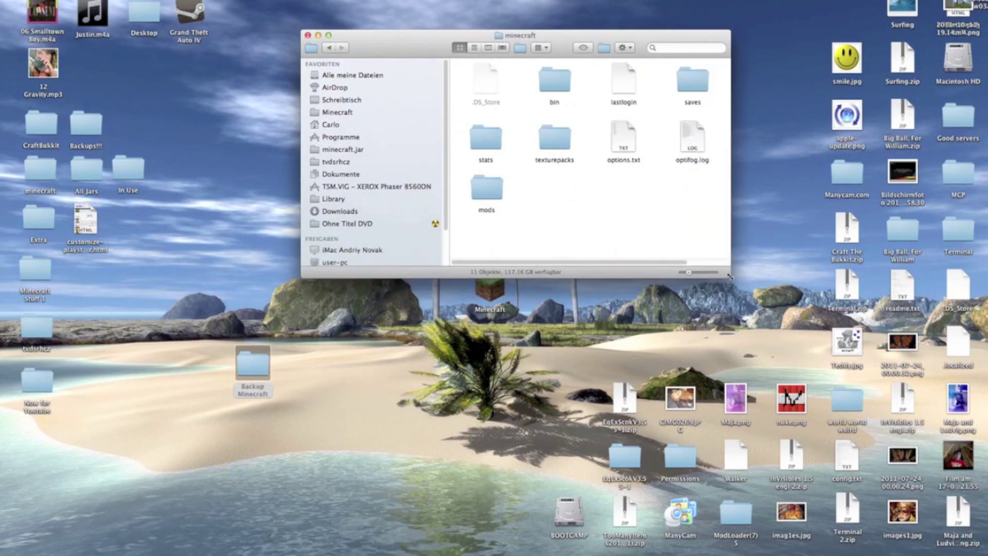
# Open the desktop Backup Minecraft folder and place its window at the lower left.
pyautogui.click(256, 371)
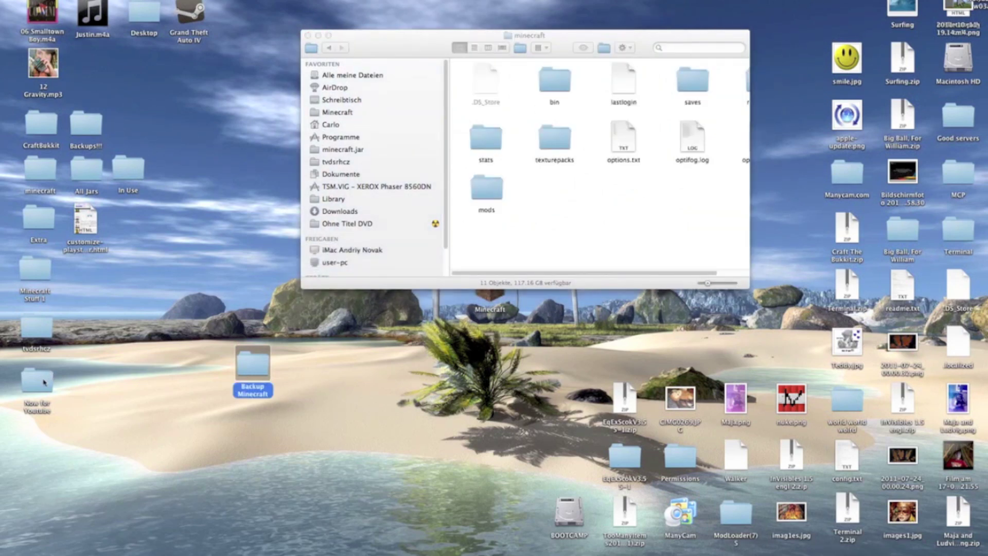
pyautogui.doubleClick(248, 368)
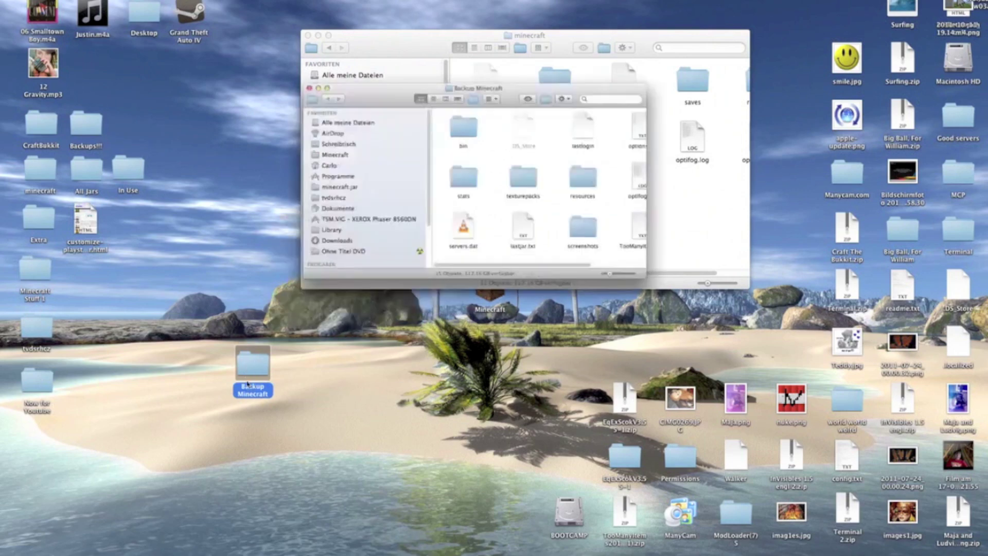
pyautogui.moveTo(430, 58)
pyautogui.mouseDown()
pyautogui.moveTo(55, 243)
pyautogui.moveTo(168, 217)
pyautogui.mouseUp()
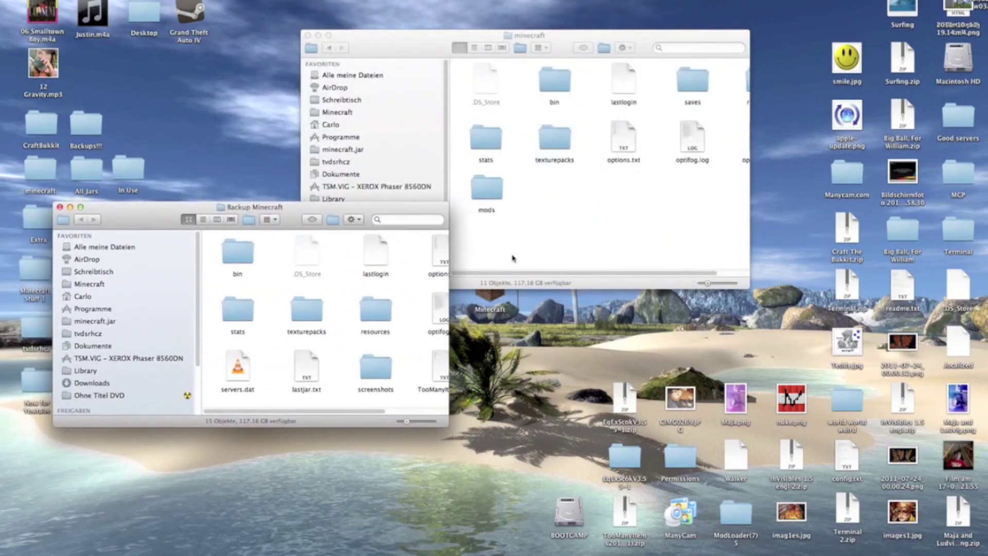
# Open the saves folder in both the minecraft and Backup Minecraft windows.
pyautogui.doubleClick(693, 84)
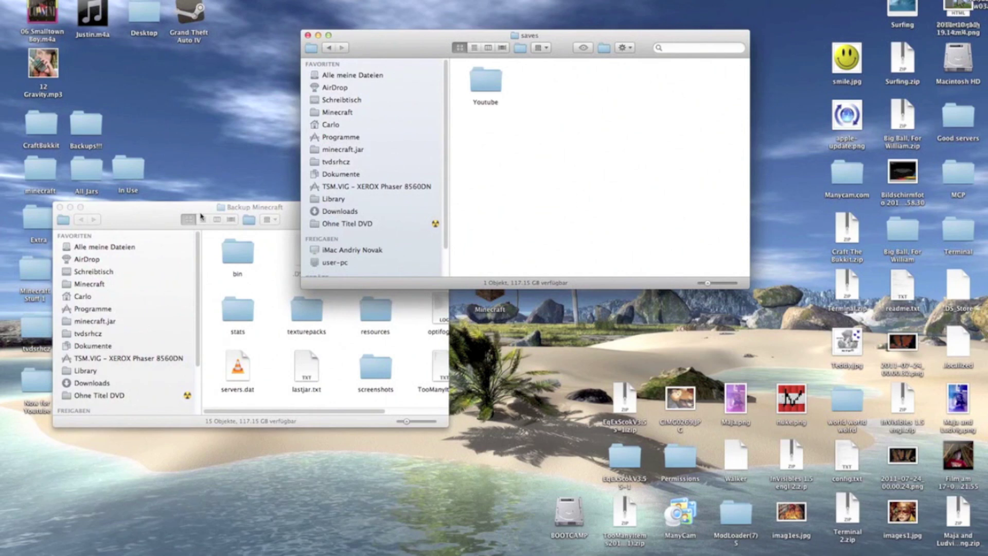
pyautogui.click(179, 214)
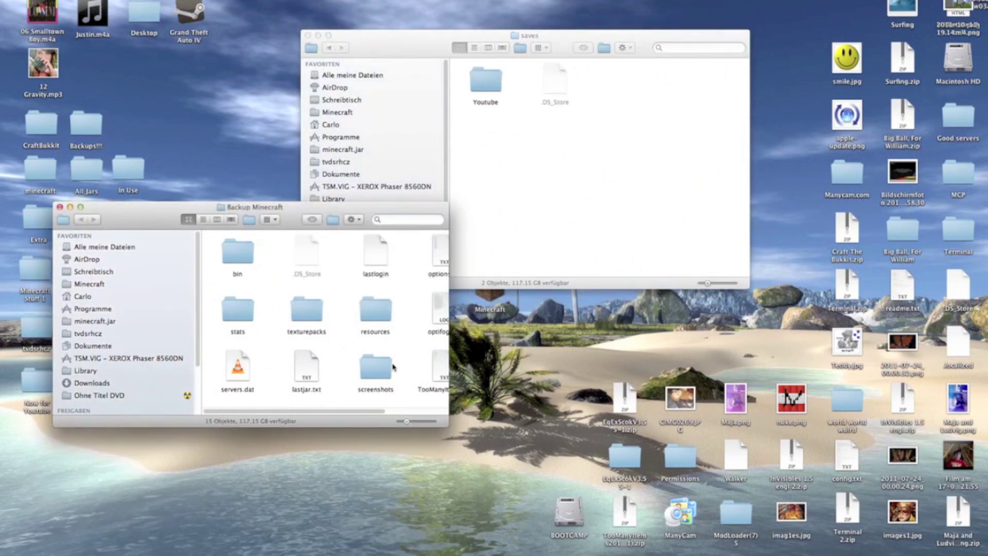
pyautogui.hscroll(3, 393, 367)
pyautogui.click(430, 255)
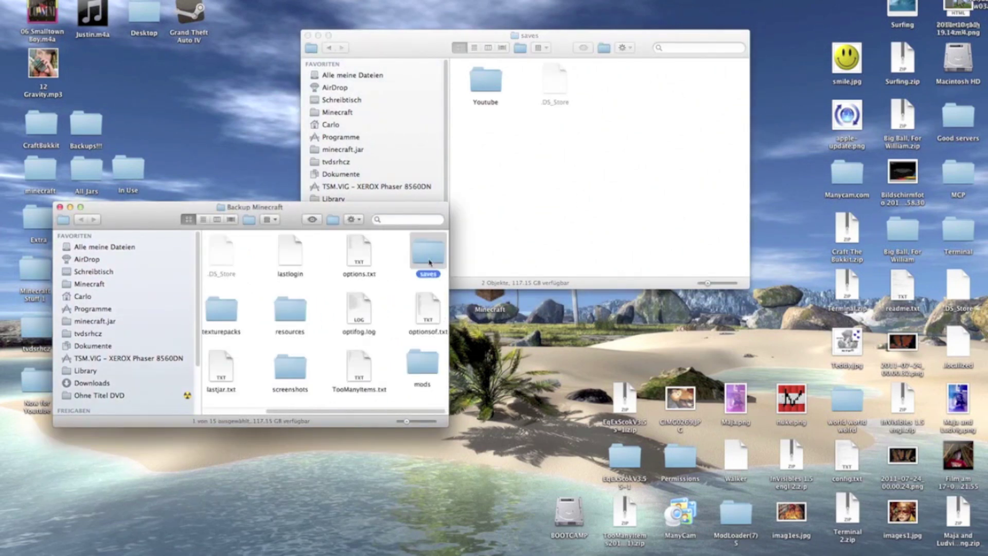
pyautogui.doubleClick(430, 255)
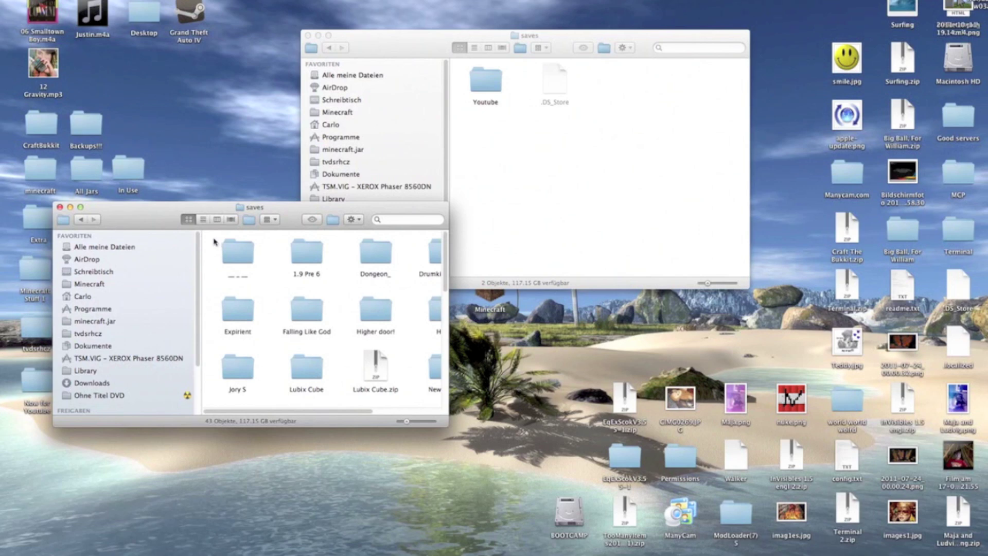
# Copy all 43 backed-up saves and paste them into the minecraft saves folder.
pyautogui.press('super+a')
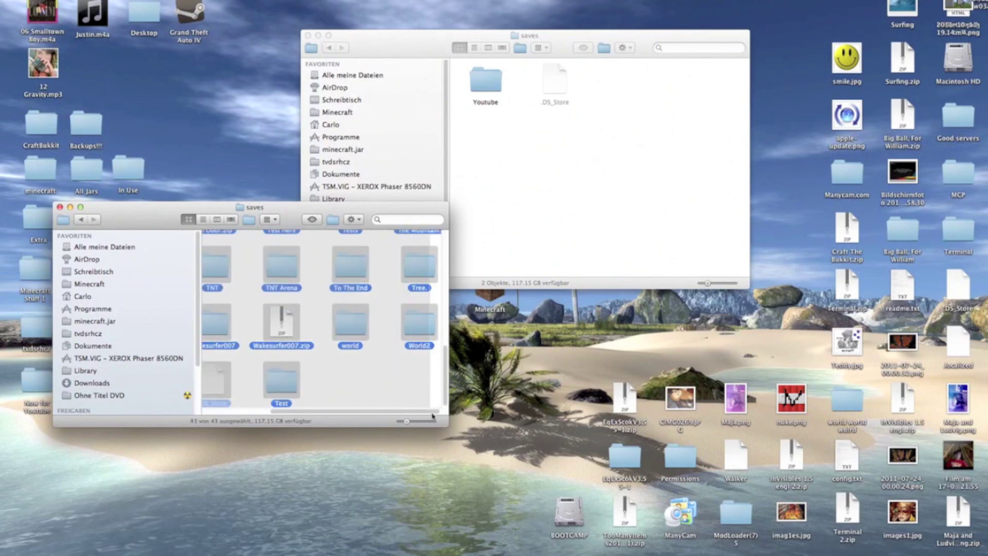
pyautogui.rightClick(413, 319)
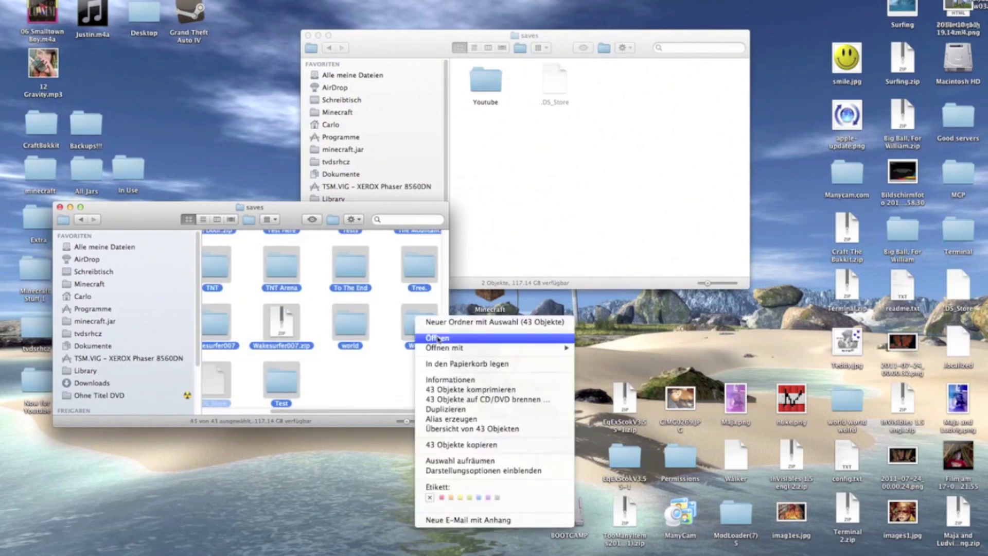
pyautogui.click(495, 446)
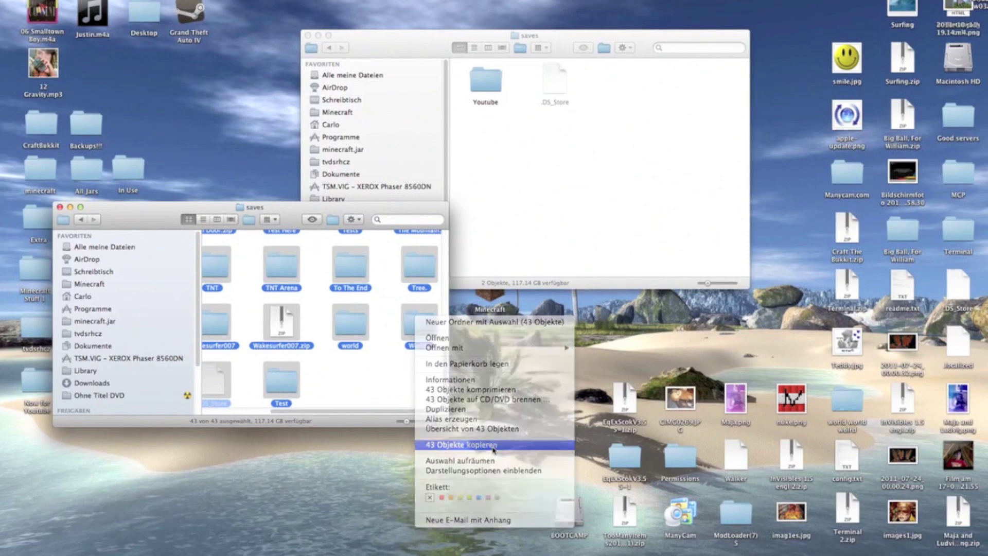
pyautogui.click(578, 264)
pyautogui.rightClick(568, 241)
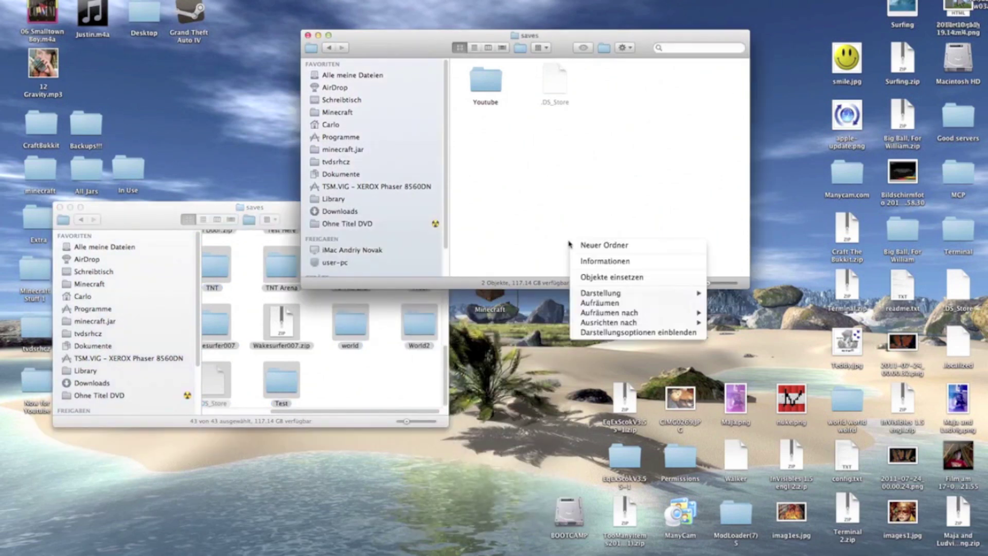
pyautogui.click(606, 278)
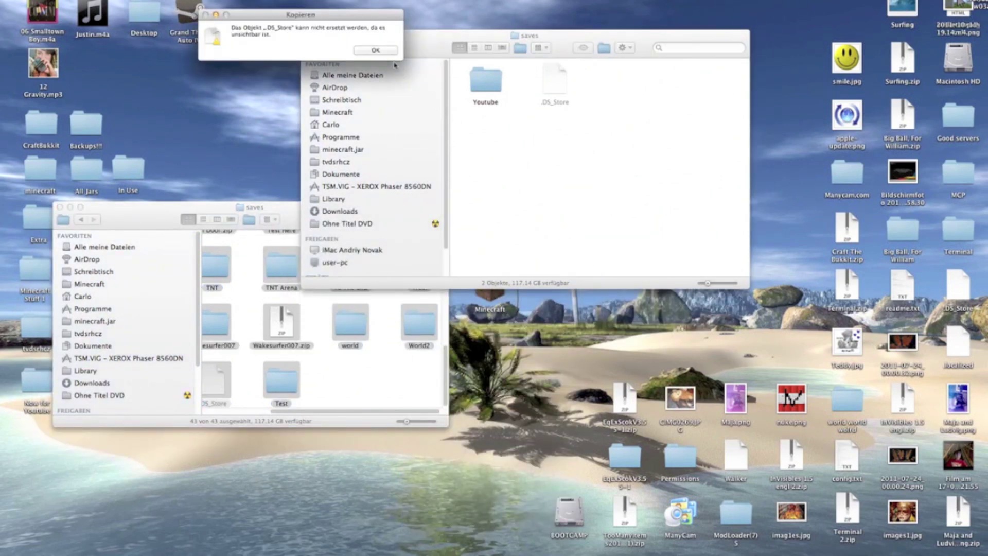
# Dismiss the .DS_Store copy error, then copy and paste the remaining 42 worlds.
pyautogui.click(377, 50)
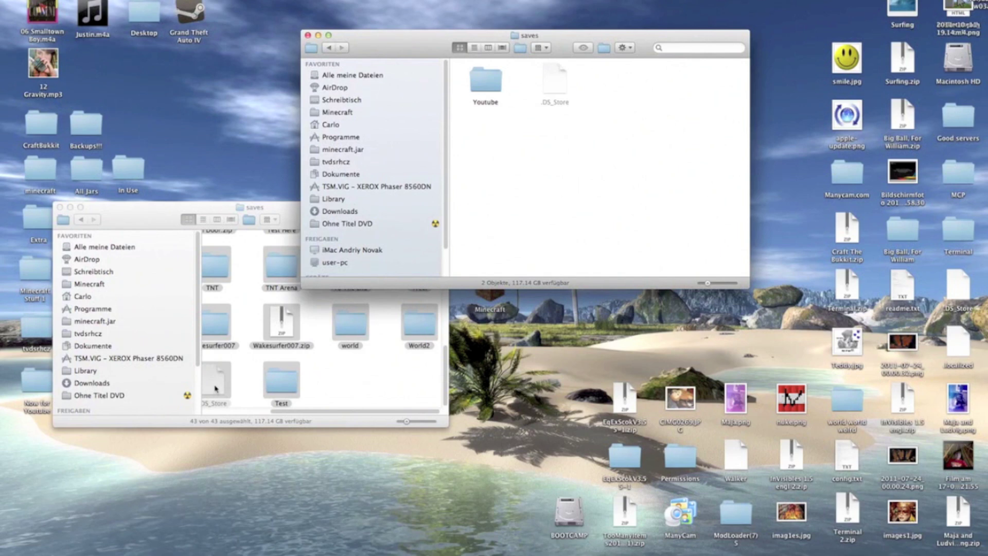
pyautogui.click(216, 388)
pyautogui.rightClick(280, 384)
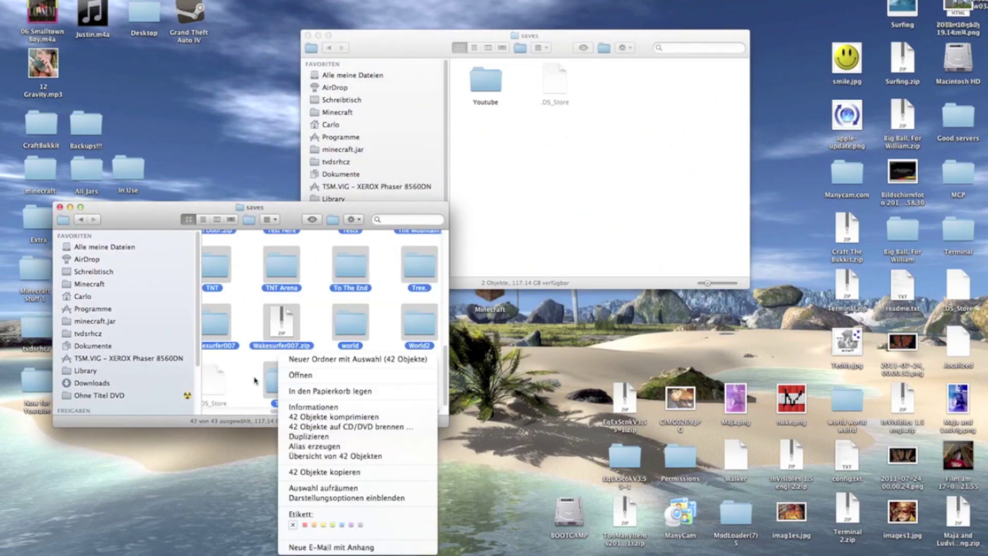
pyautogui.click(325, 473)
pyautogui.click(506, 212)
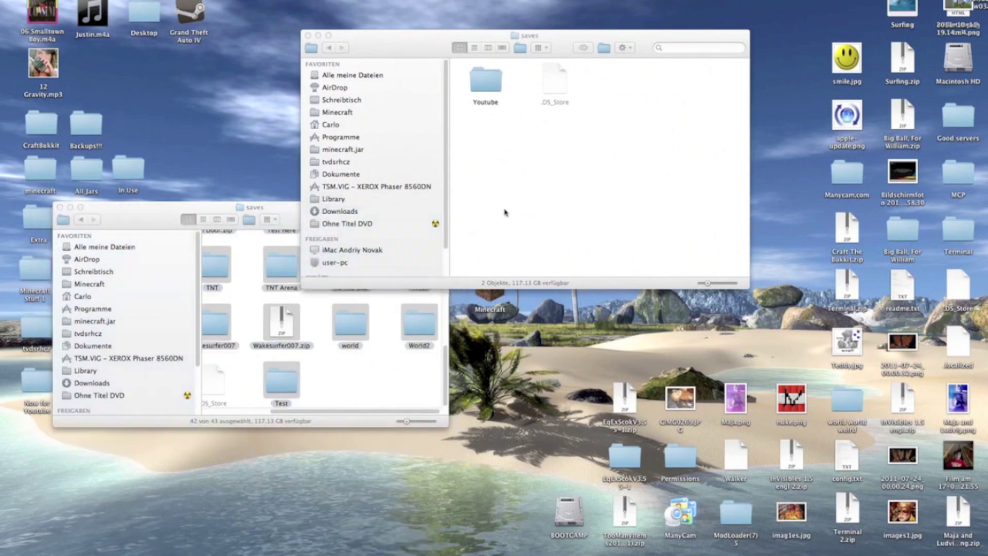
pyautogui.press('super+v')
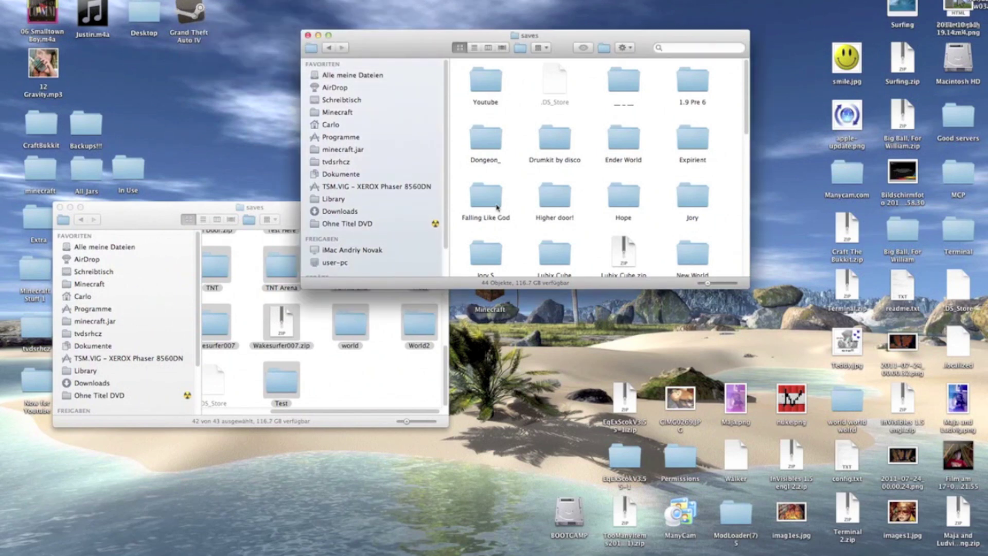
# Navigate both windows back out of saves and stats, then close both Finder windows.
pyautogui.click(331, 47)
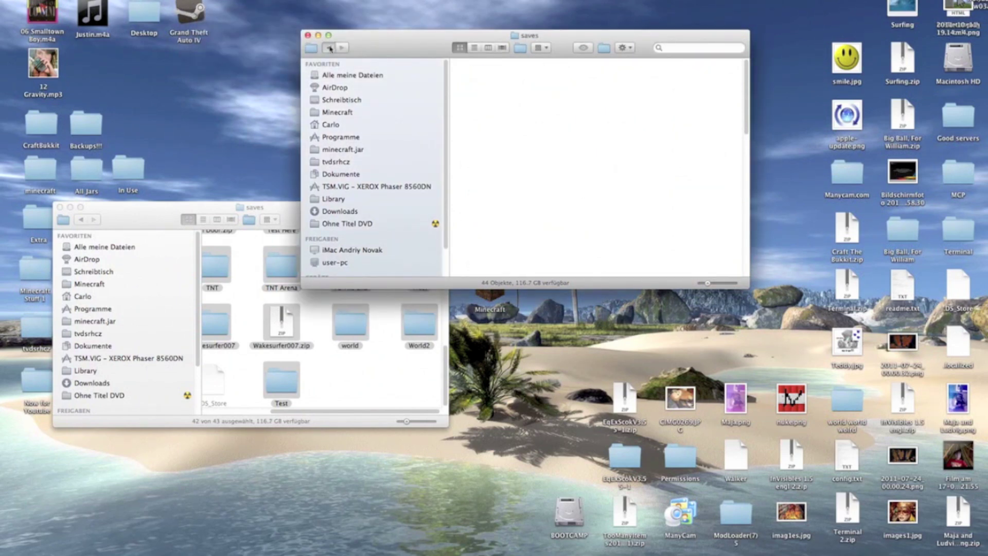
pyautogui.click(151, 217)
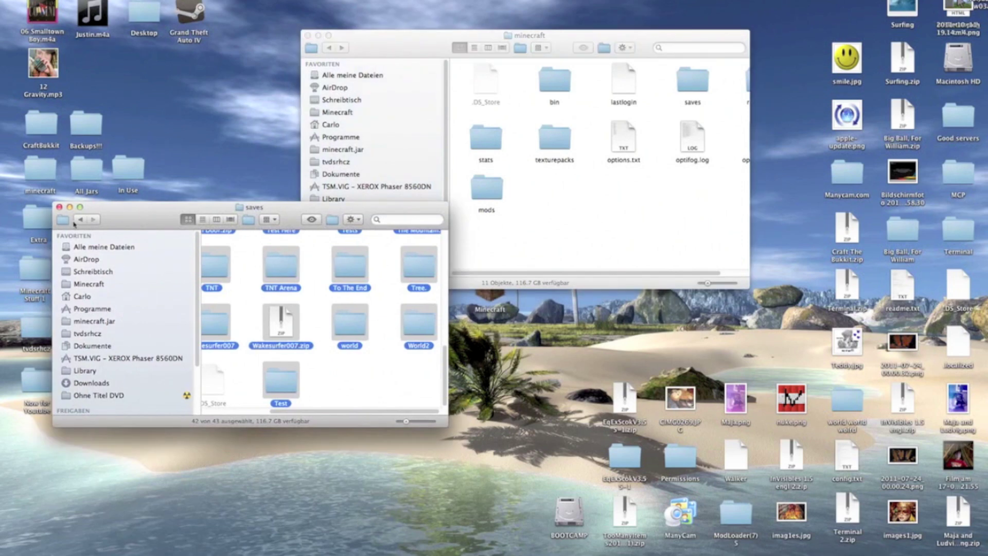
pyautogui.click(81, 219)
pyautogui.hscroll(-2, 343, 341)
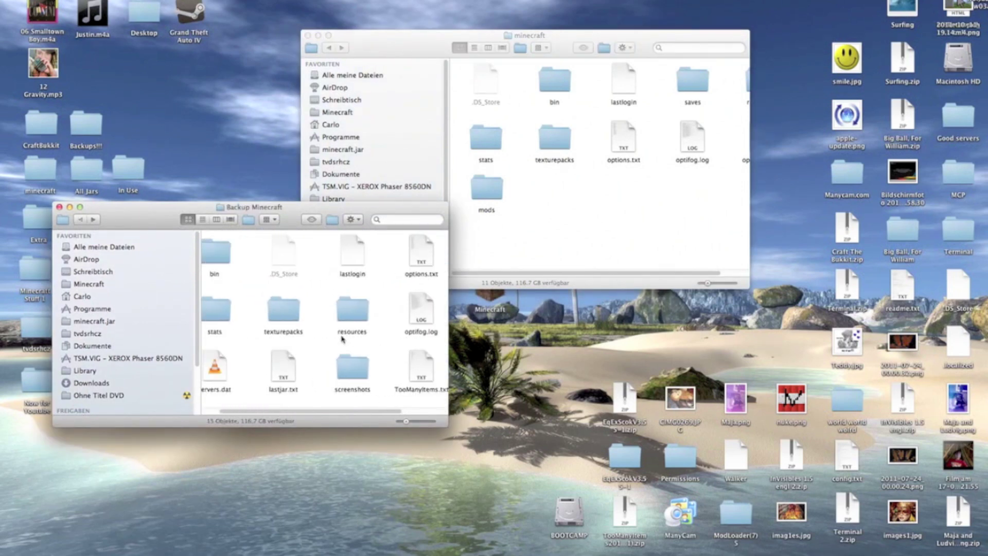
pyautogui.hscroll(-2, 285, 386)
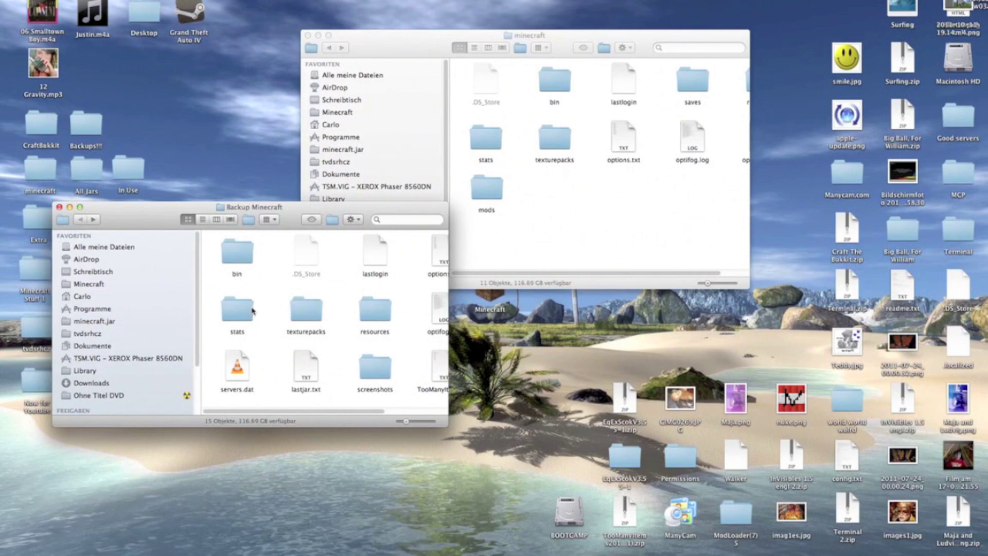
pyautogui.doubleClick(239, 311)
pyautogui.scroll(-3, 319, 369)
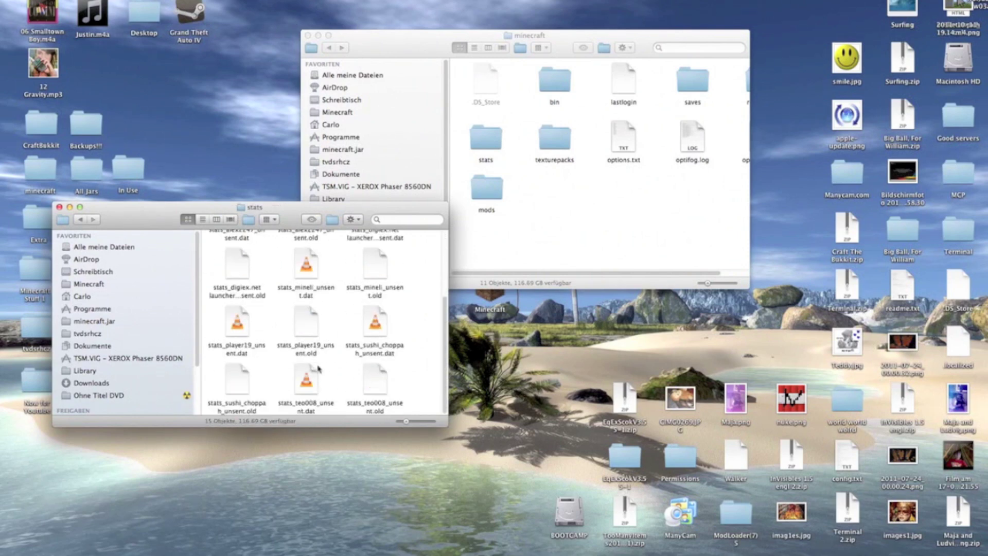
pyautogui.scroll(5, 319, 369)
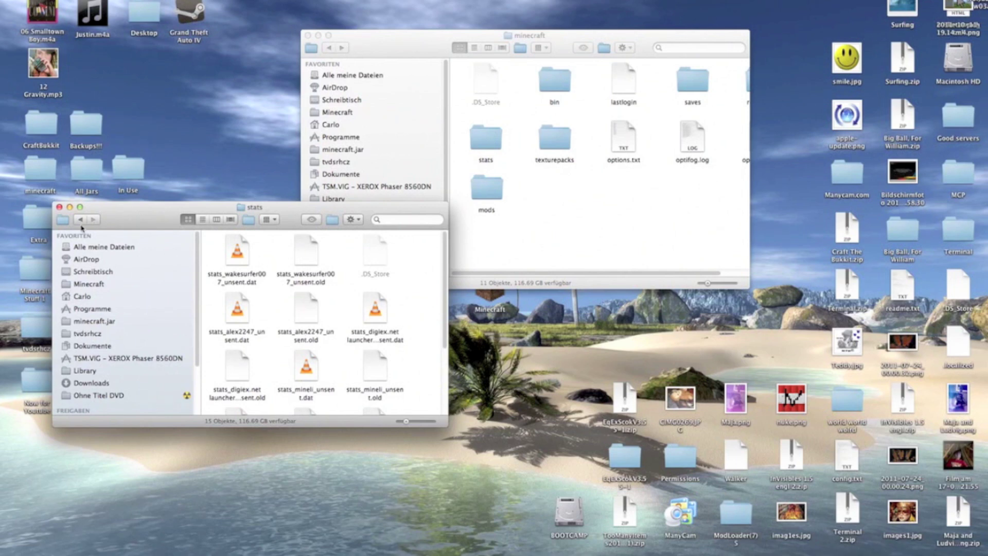
pyautogui.click(81, 219)
pyautogui.hscroll(2, 424, 352)
pyautogui.hscroll(-1, 423, 351)
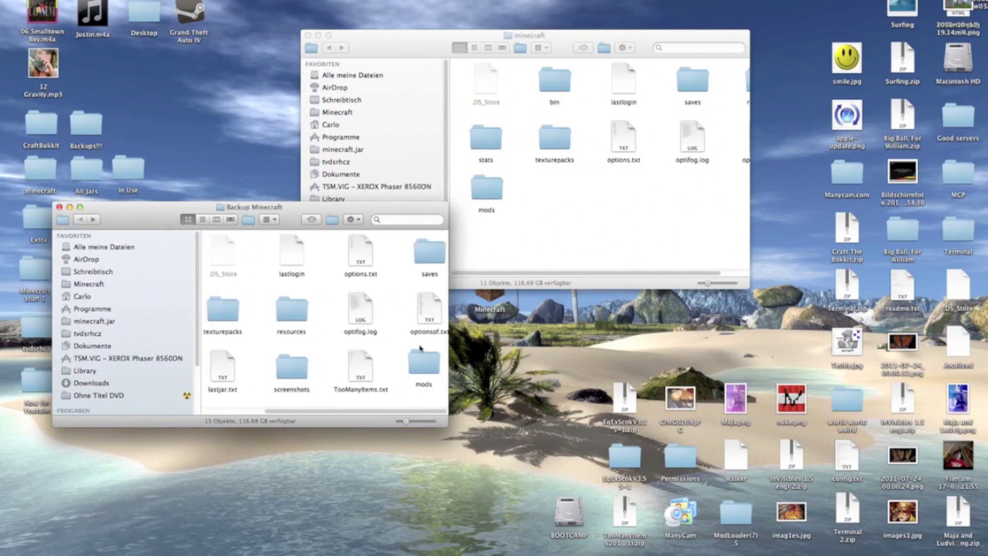
pyautogui.hscroll(-4, 421, 349)
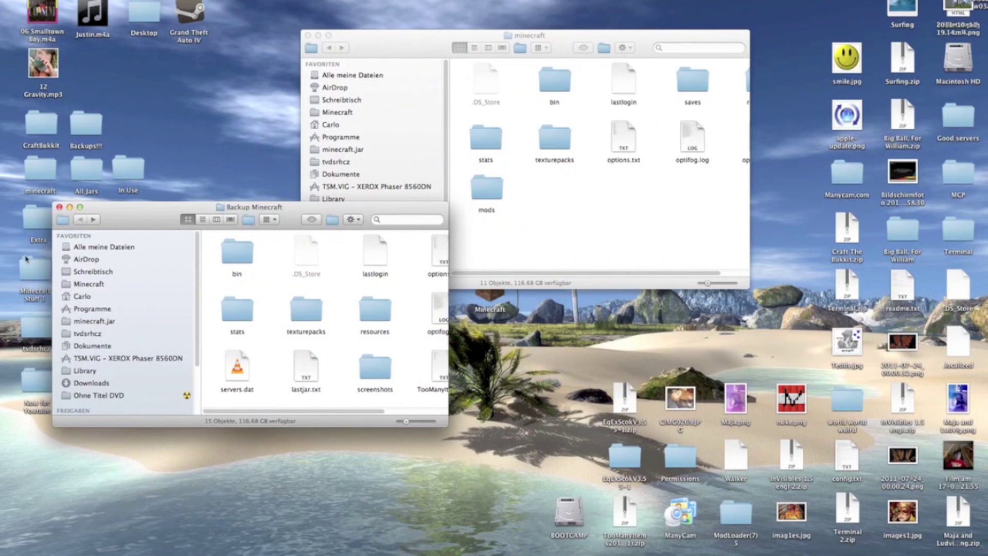
pyautogui.click(58, 207)
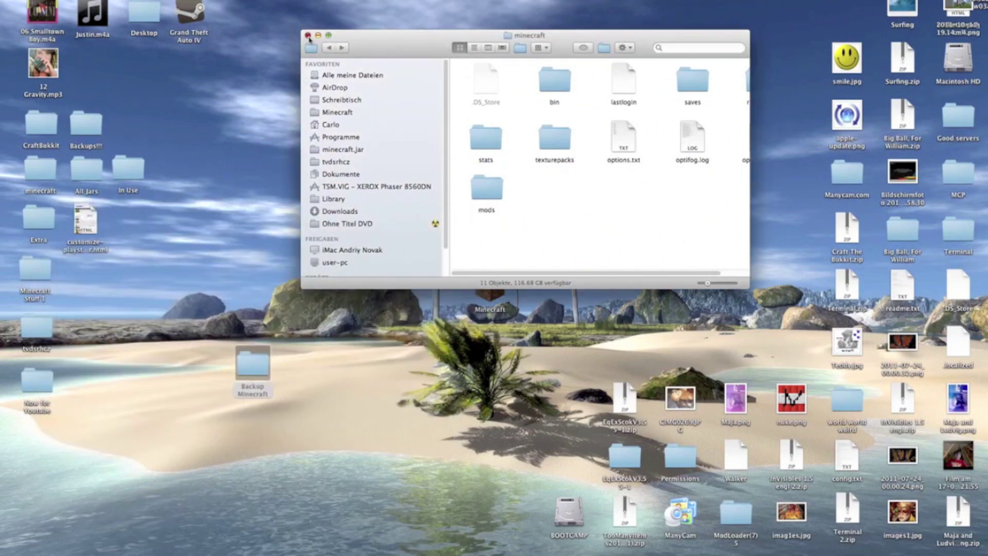
pyautogui.click(308, 35)
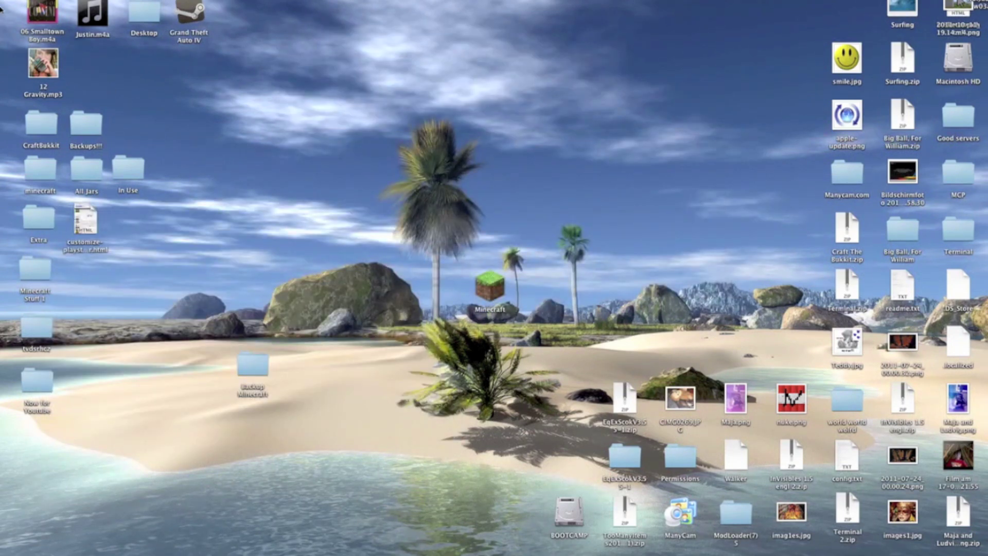